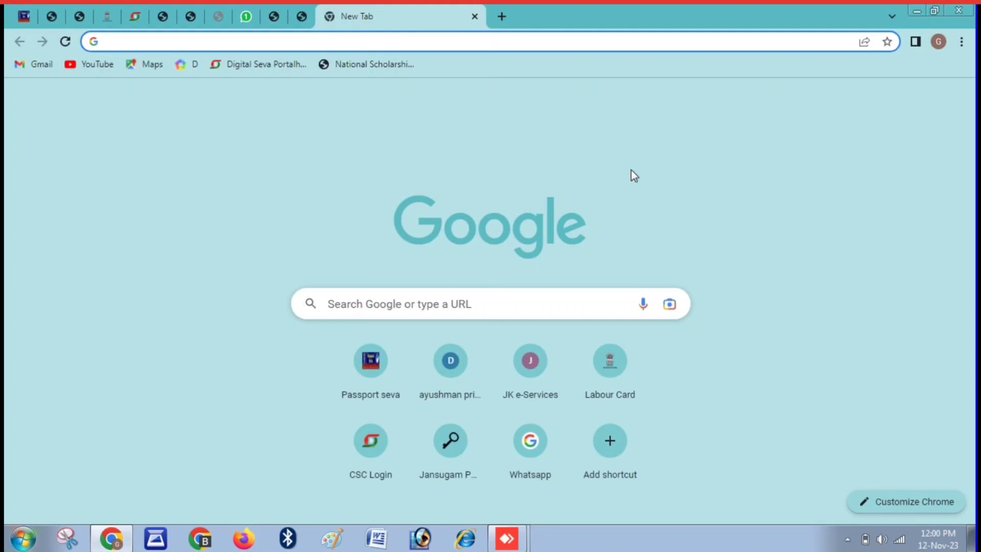
Step: Search Google for 'benificiary.nha' to find the PMJAY - Beneficiary Portal
{"action": "left_click", "coordinate": [370, 309]}
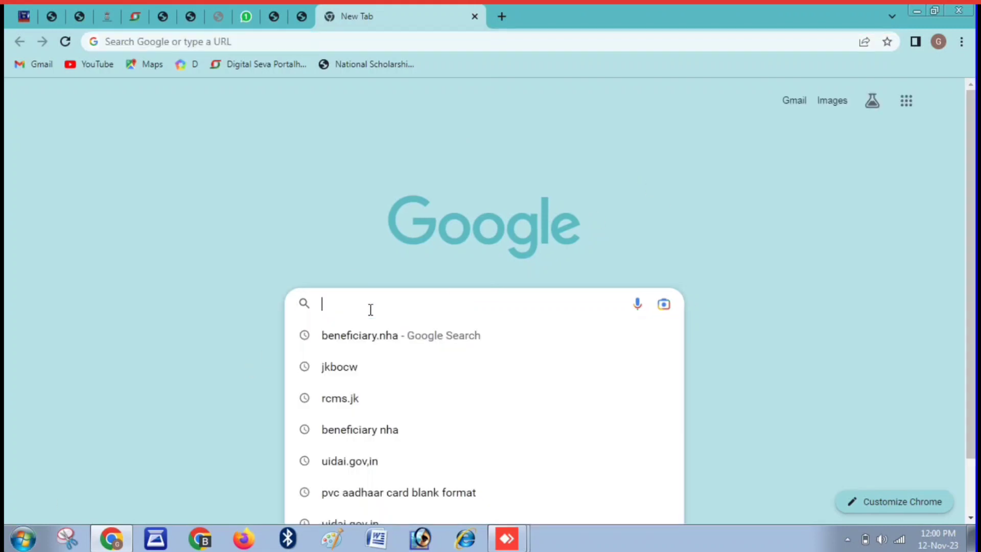
{"action": "type", "text": "benificia"}
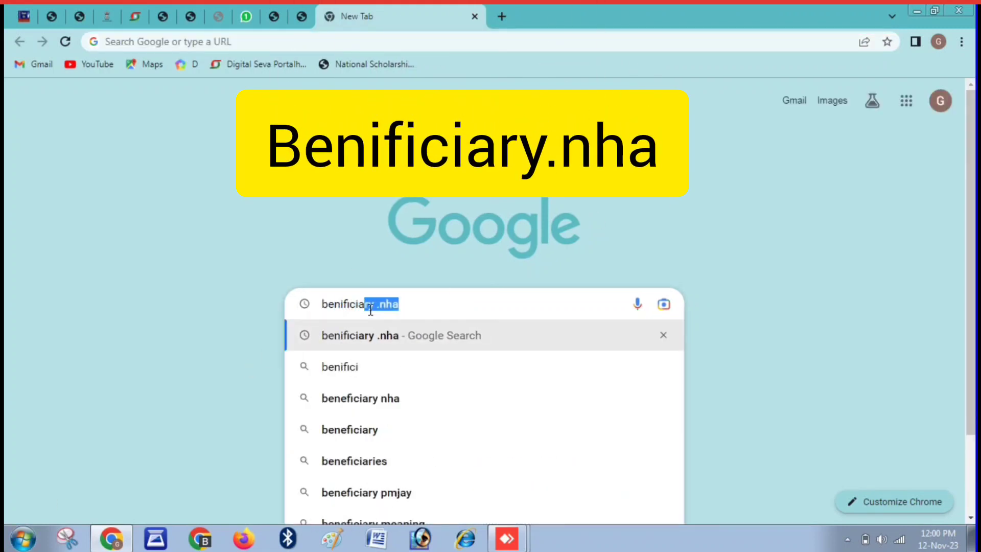
{"action": "type", "text": "ry.nh"}
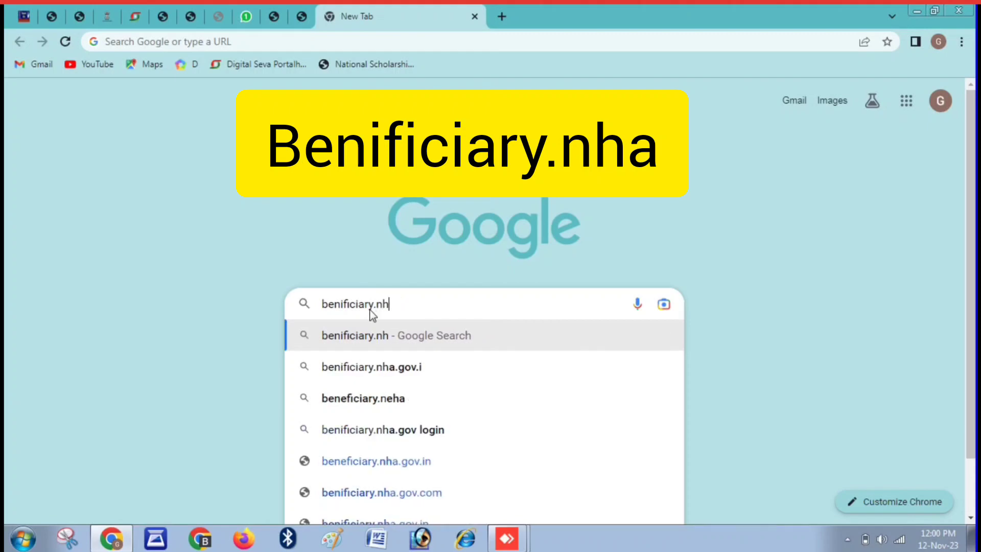
{"action": "type", "text": "a"}
{"action": "key", "text": "Return"}
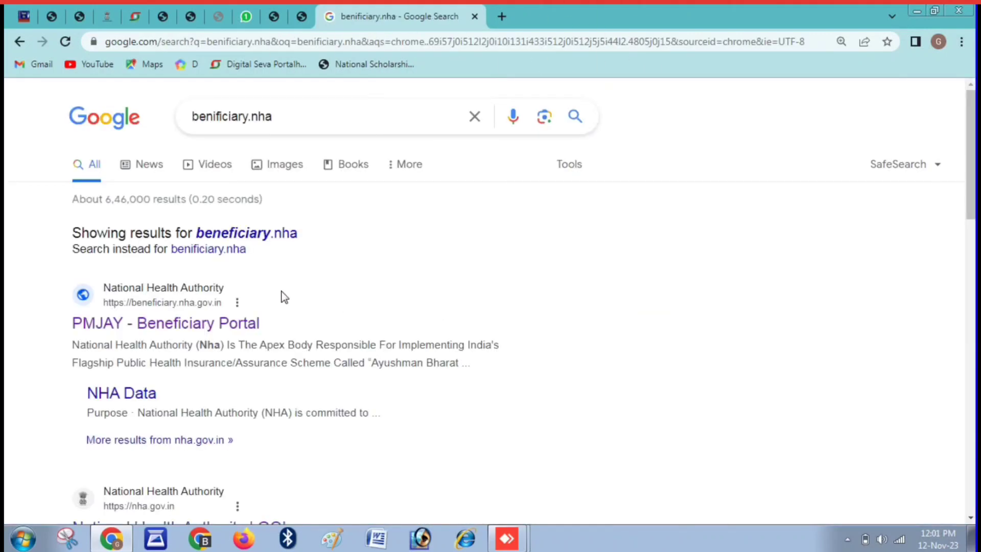
Step: Open the PMJAY - Beneficiary Portal, select Operator, and go to the SIGN UP page
{"action": "left_click", "coordinate": [155, 332]}
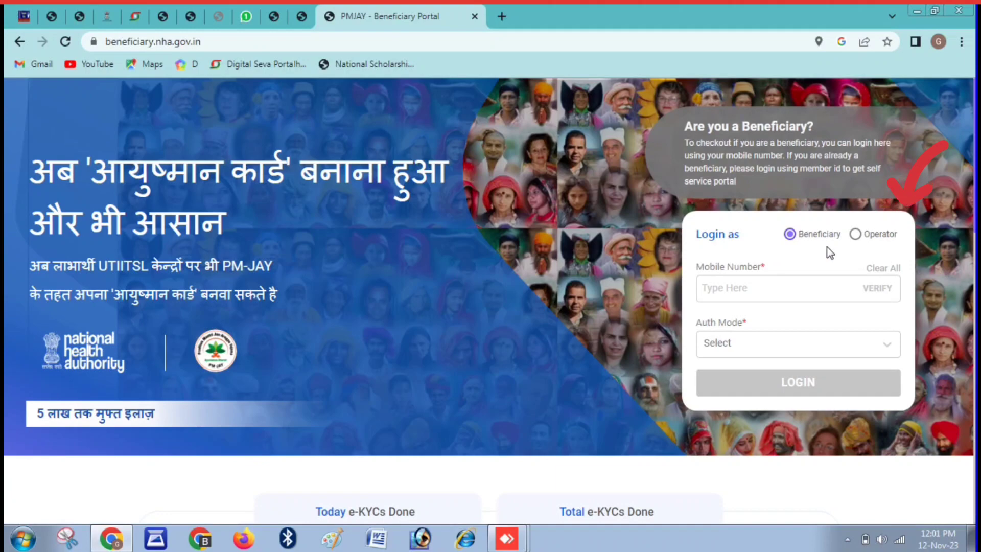
{"action": "scroll", "coordinate": [594, 316], "scroll_direction": "down", "scroll_amount": 5}
{"action": "scroll", "coordinate": [594, 320], "scroll_direction": "up", "scroll_amount": 5}
{"action": "left_click", "coordinate": [855, 235]}
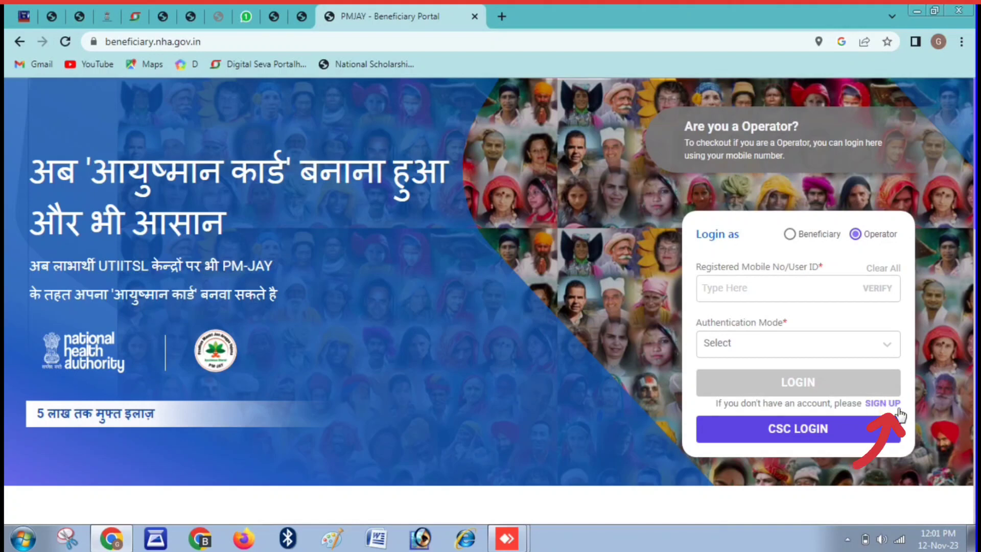
{"action": "left_click", "coordinate": [881, 405]}
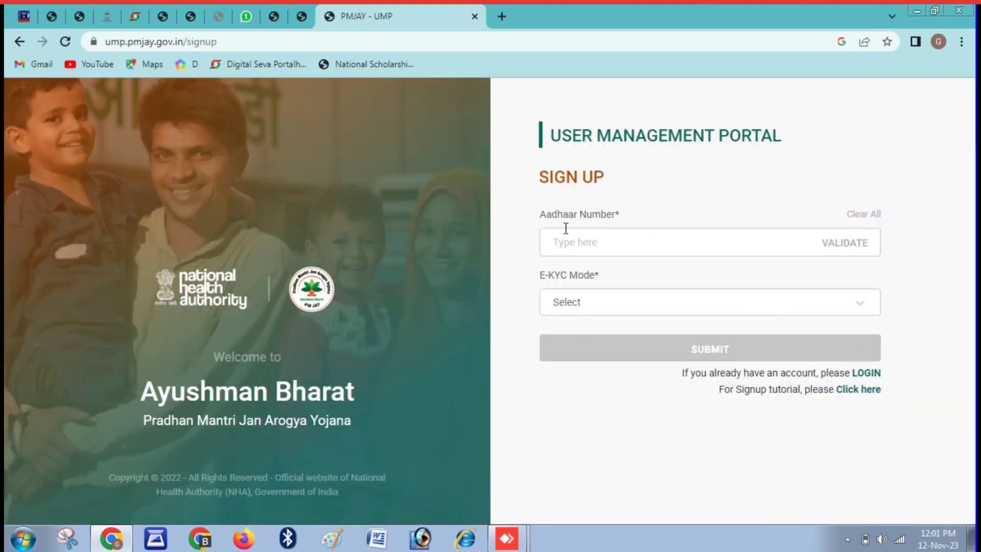
Step: Enter and validate the Aadhaar number, then set E-KYC Mode to Aadhaar OTP
{"action": "left_click", "coordinate": [565, 245]}
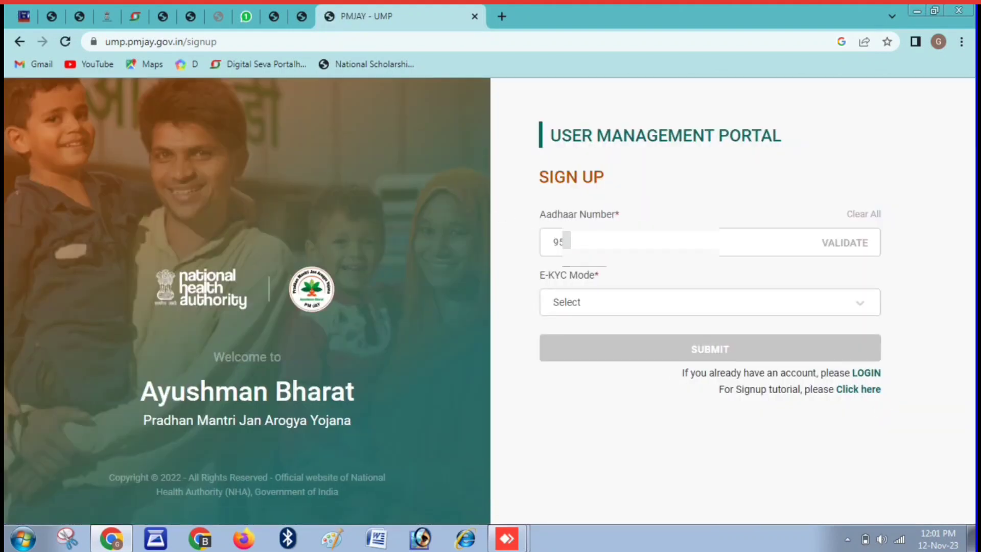
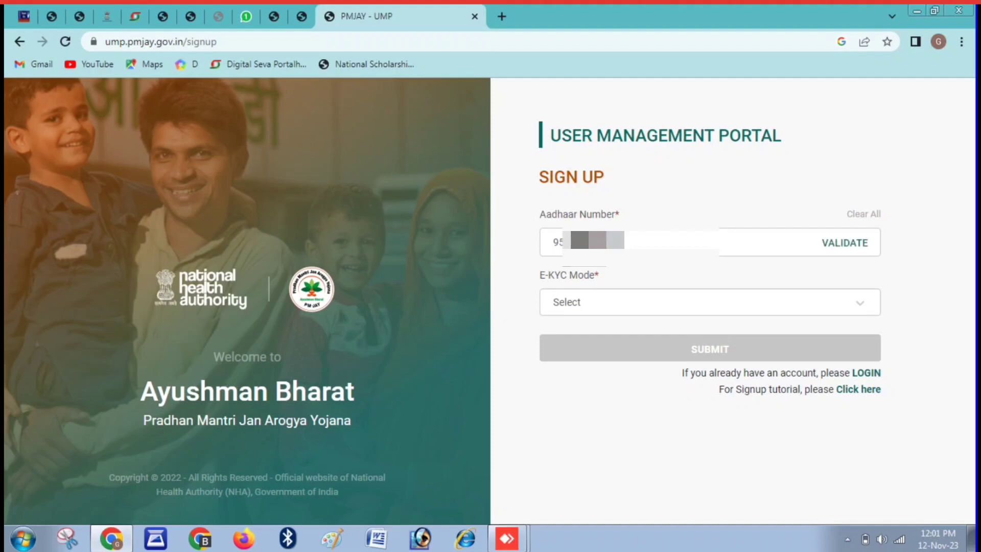
{"action": "left_click", "coordinate": [860, 244]}
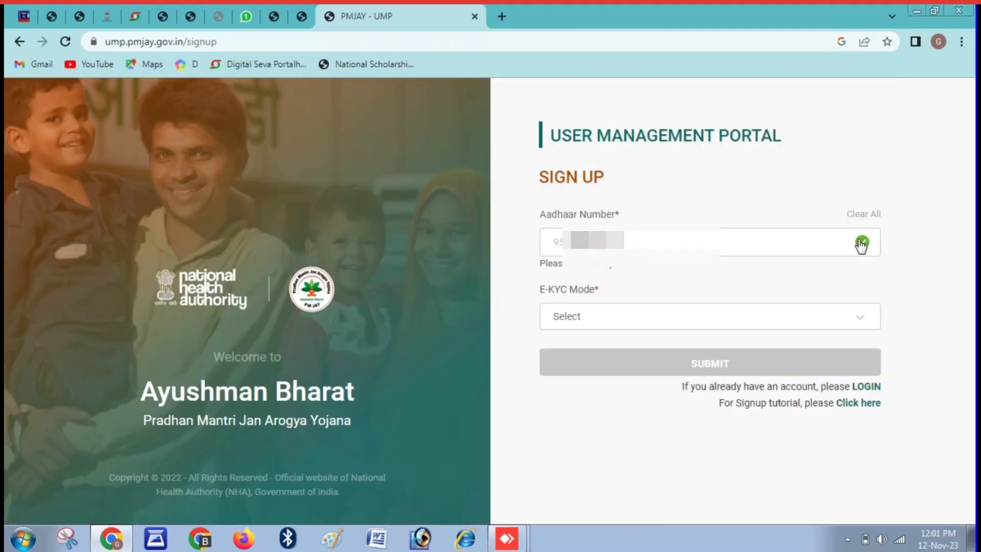
{"action": "left_click", "coordinate": [744, 318]}
{"action": "left_click", "coordinate": [619, 361]}
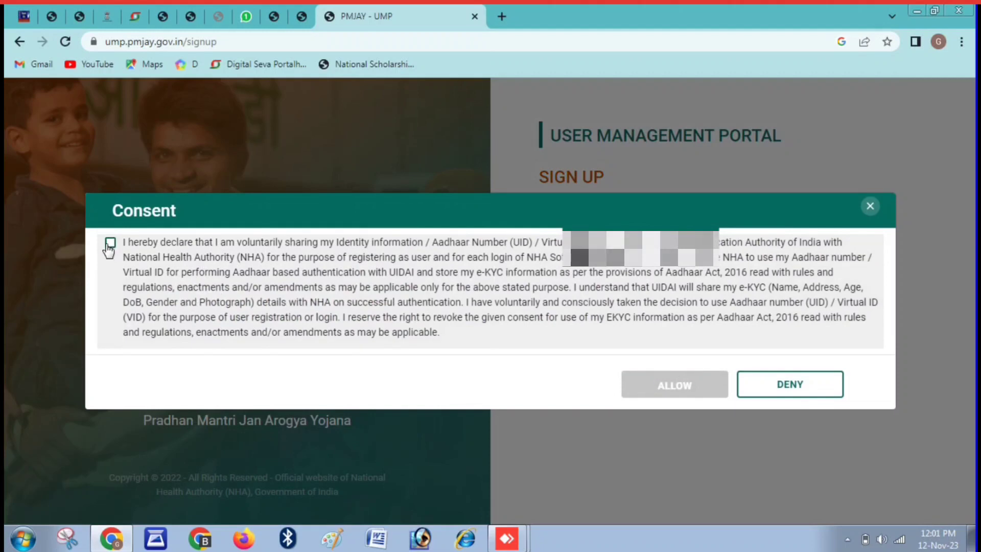
Step: Accept the consent, enter the received Aadhaar OTP, and submit the sign-up
{"action": "left_click", "coordinate": [109, 244]}
{"action": "left_click", "coordinate": [671, 389]}
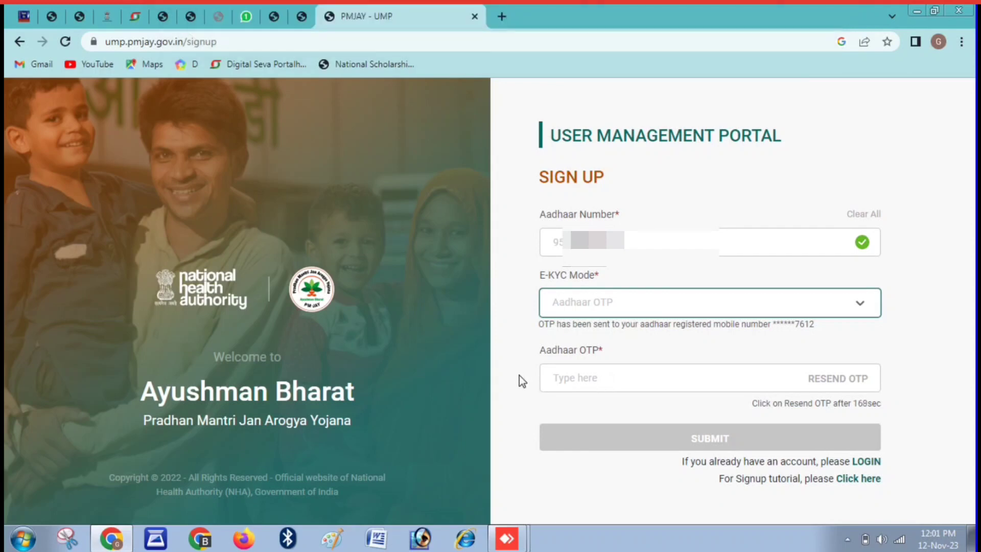
{"action": "left_click", "coordinate": [562, 379]}
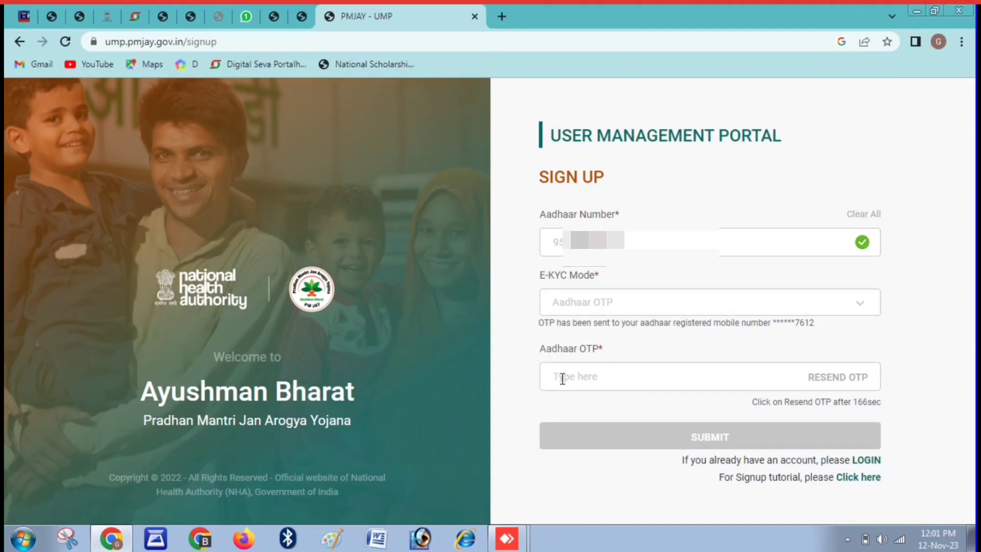
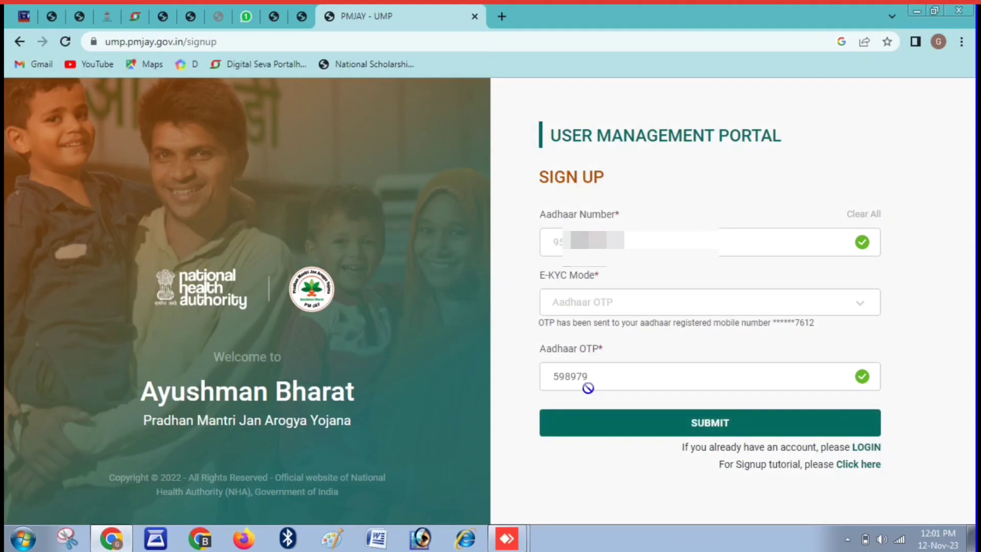
{"action": "left_click", "coordinate": [643, 433]}
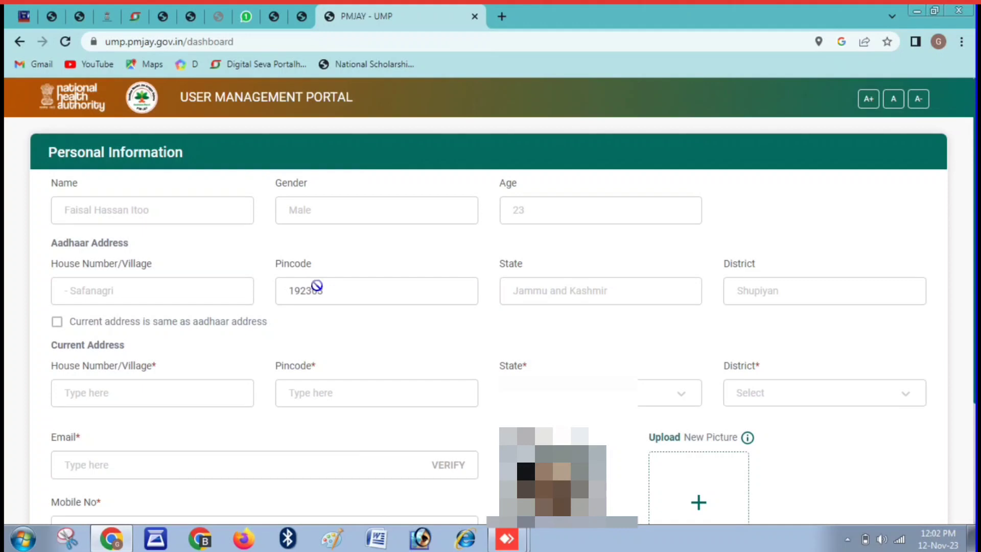
Step: Mark the current address as same as Aadhaar and request OTP for the mobile number
{"action": "scroll", "coordinate": [317, 286], "scroll_direction": "down", "scroll_amount": 1}
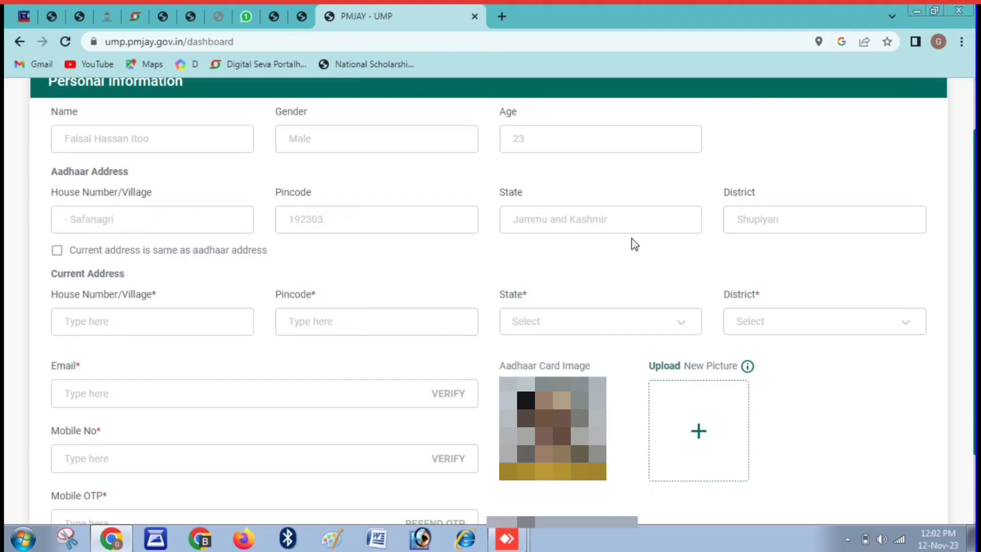
{"action": "left_click", "coordinate": [58, 253]}
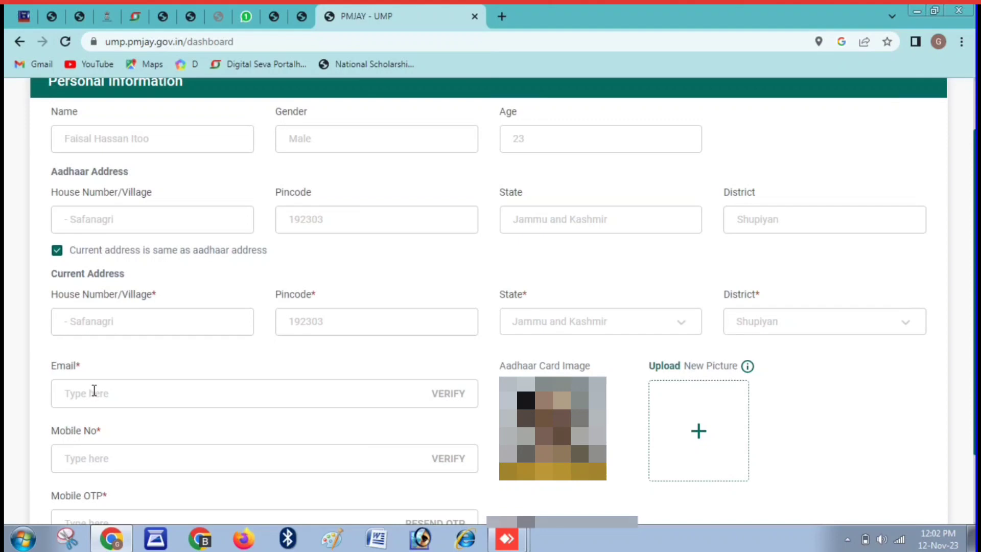
{"action": "left_click", "coordinate": [86, 456]}
{"action": "scroll", "coordinate": [97, 455], "scroll_direction": "down", "scroll_amount": 2}
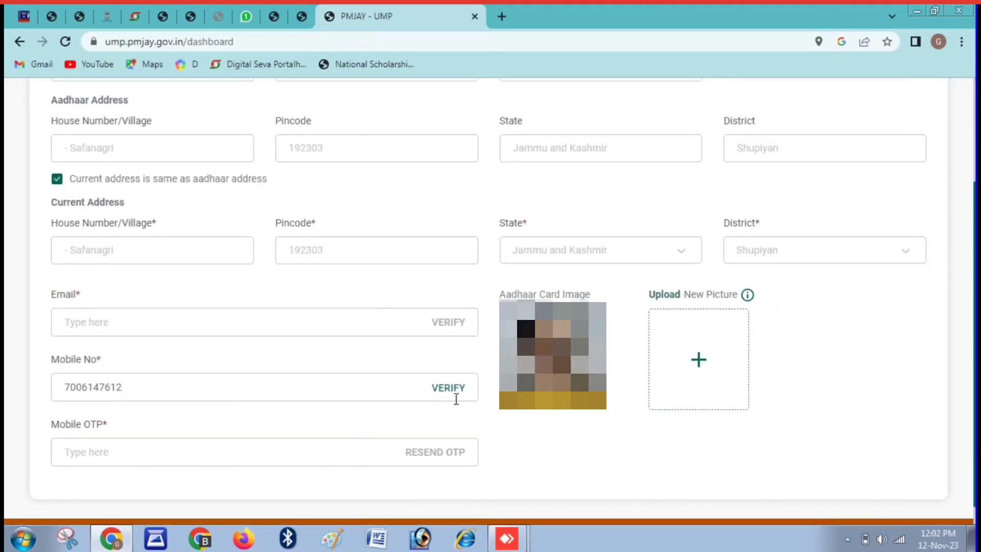
{"action": "left_click", "coordinate": [460, 393]}
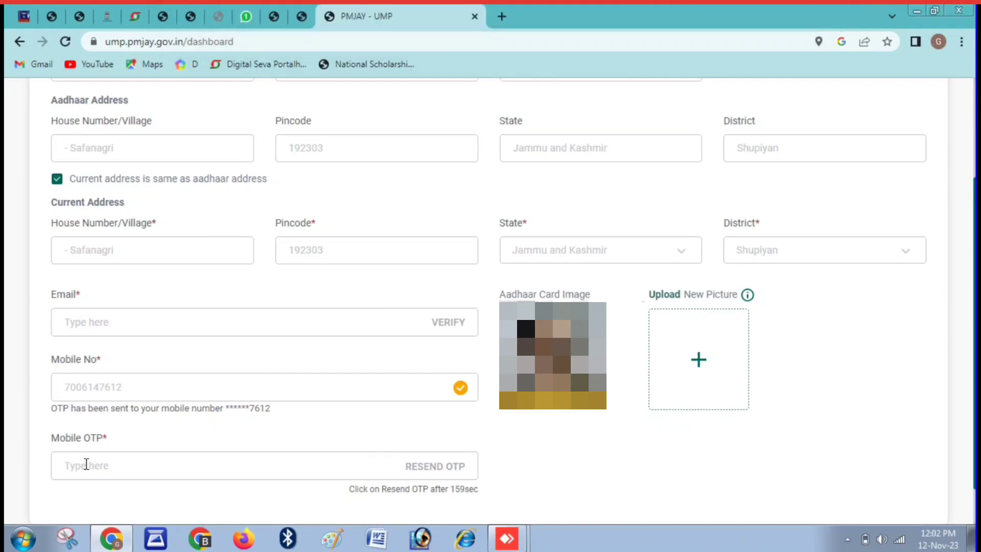
Step: Enter the received mobile OTP to verify the mobile number
{"action": "left_click", "coordinate": [86, 464]}
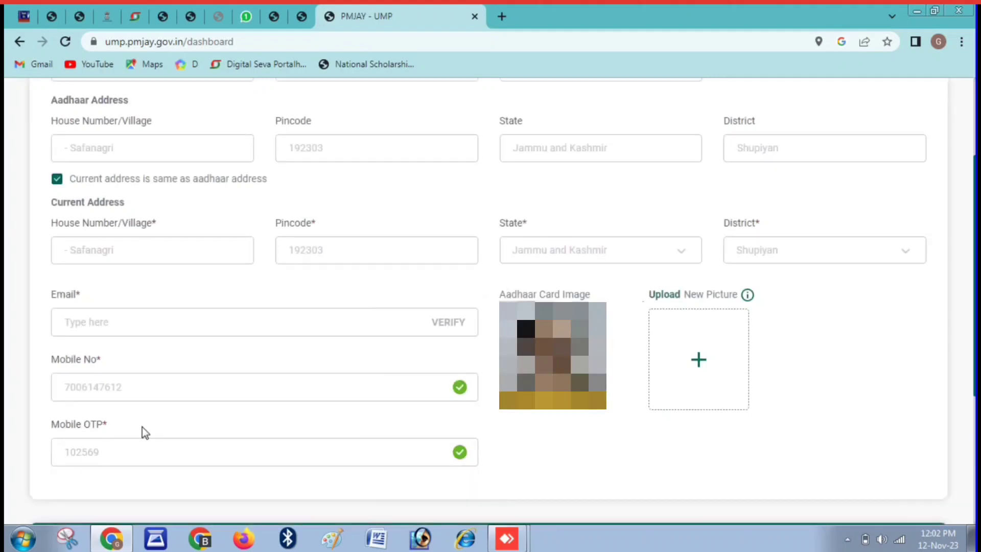
{"action": "scroll", "coordinate": [317, 394], "scroll_direction": "down", "scroll_amount": 3}
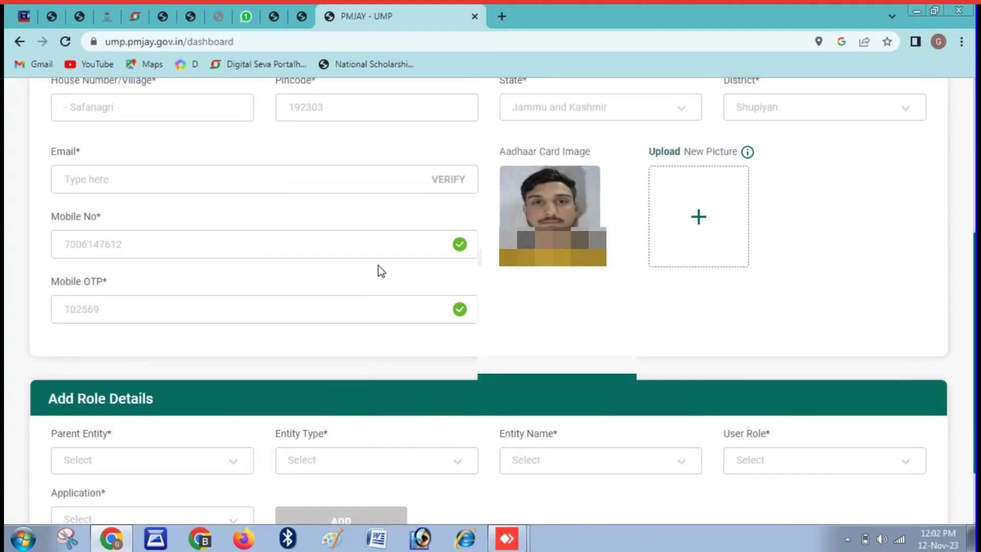
{"action": "scroll", "coordinate": [242, 301], "scroll_direction": "up", "scroll_amount": 2}
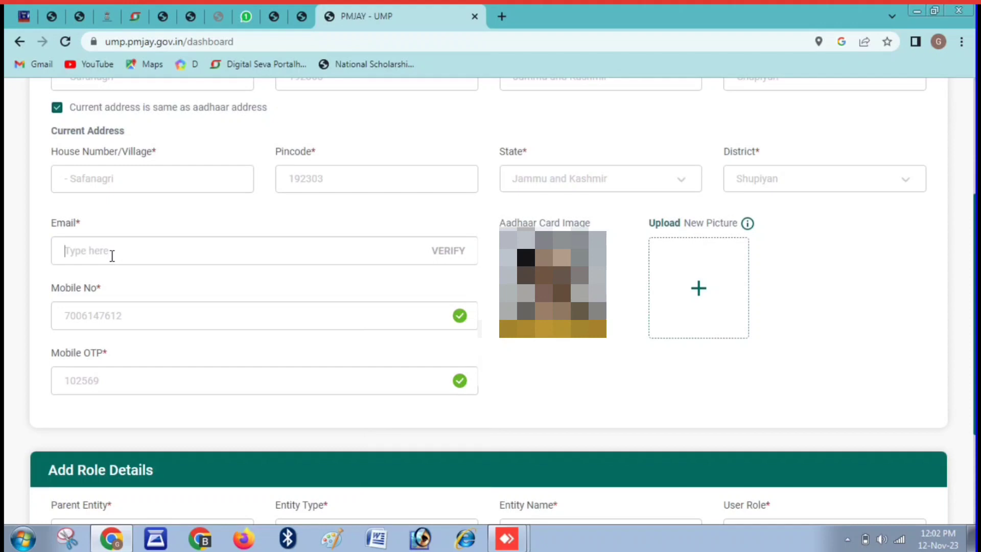
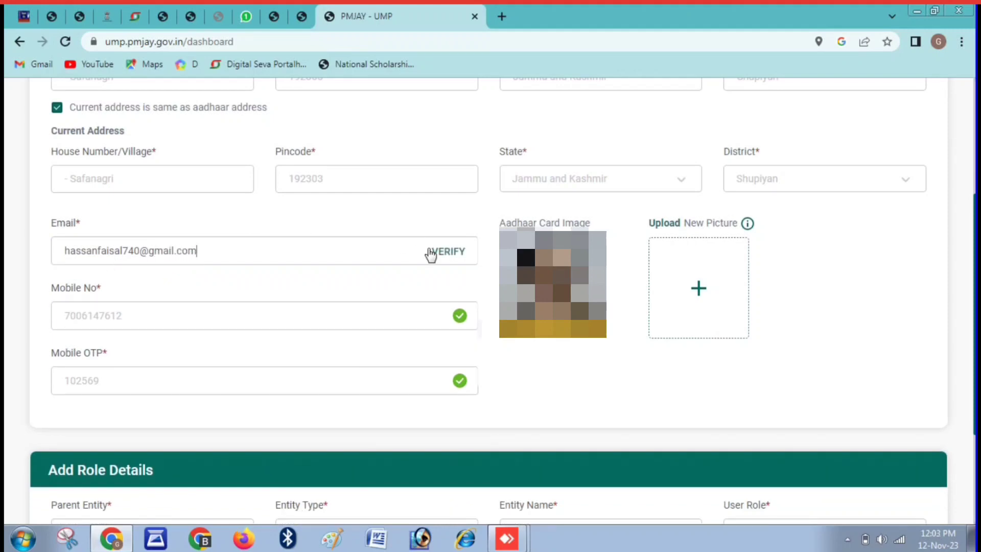
Step: Enter the e-mail address, request its verification link, then go to the phone's home screen
{"action": "left_click", "coordinate": [434, 251]}
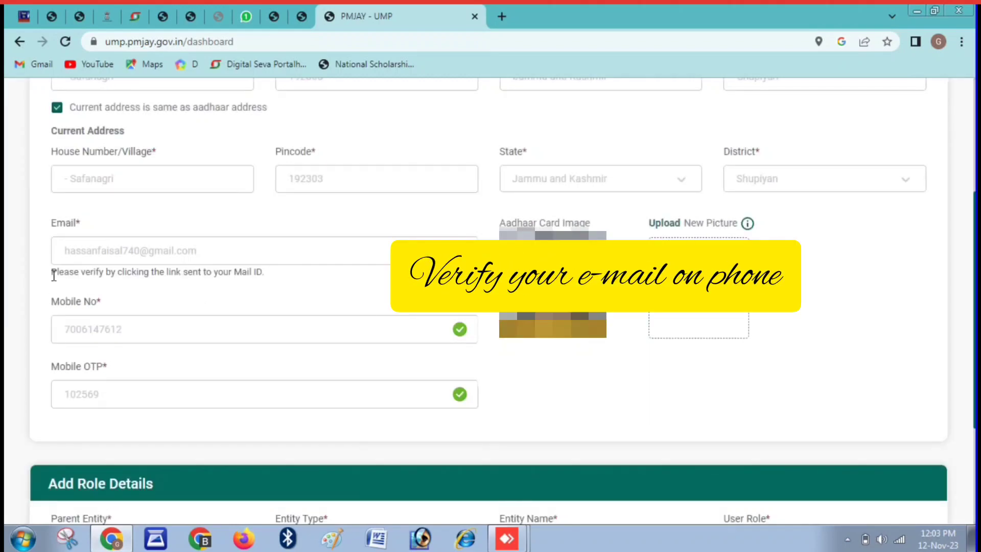
{"action": "left_click_drag", "start_coordinate": [53, 276], "coordinate": [254, 280]}
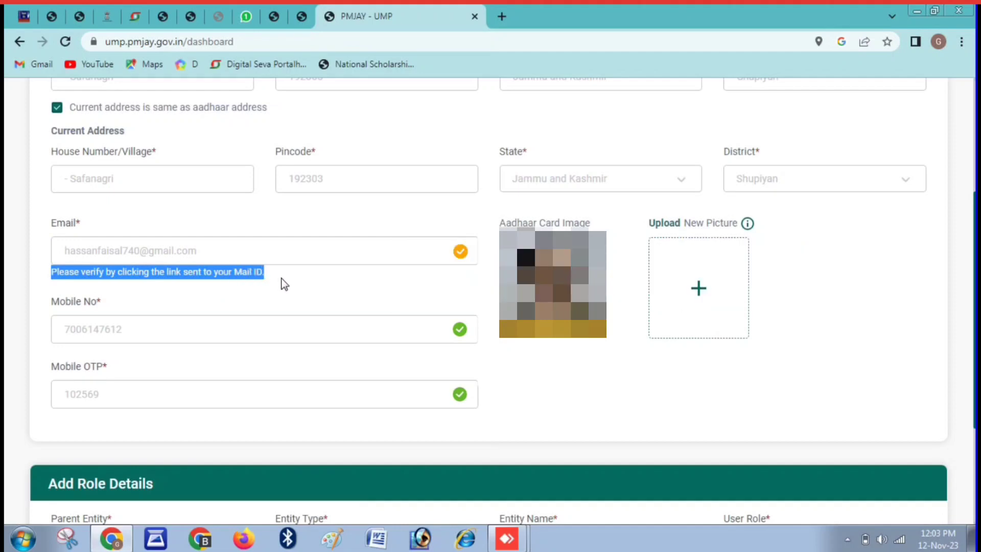
{"action": "left_click", "coordinate": [303, 284]}
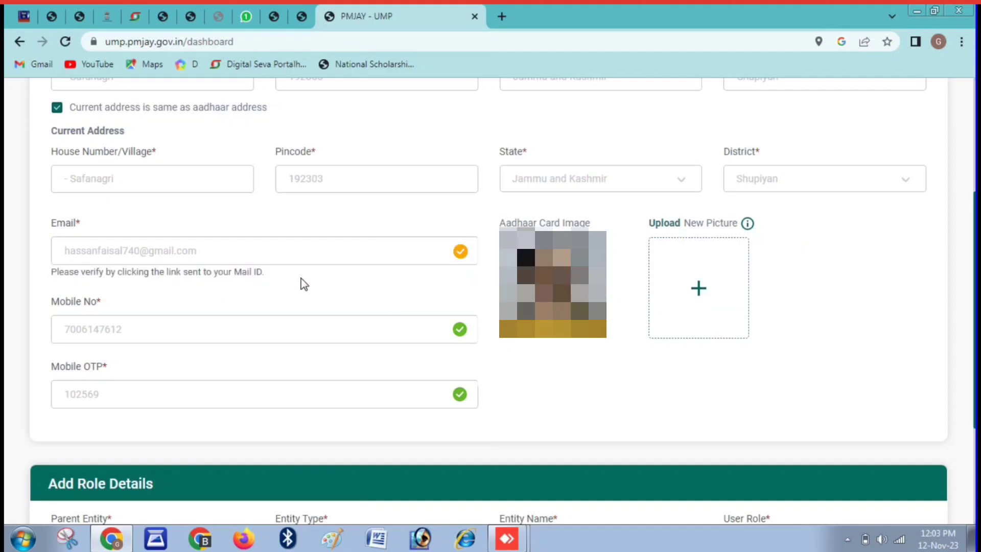
{"action": "key", "text": "Home"}
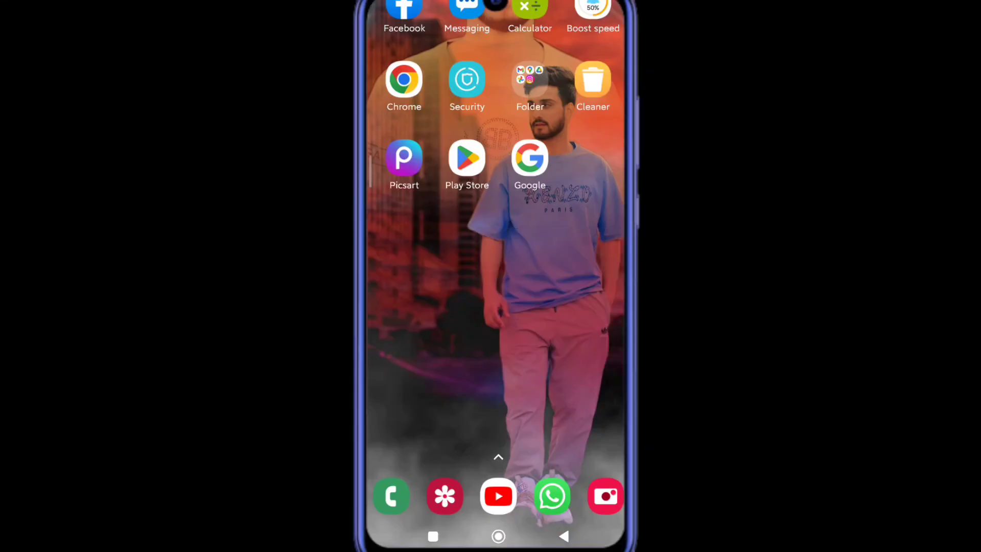
Step: In the phone's Gmail, open the noreply-pmjay email's newest verifyemail link and close the confirmation
{"action": "left_click", "coordinate": [531, 82]}
{"action": "left_click", "coordinate": [432, 129]}
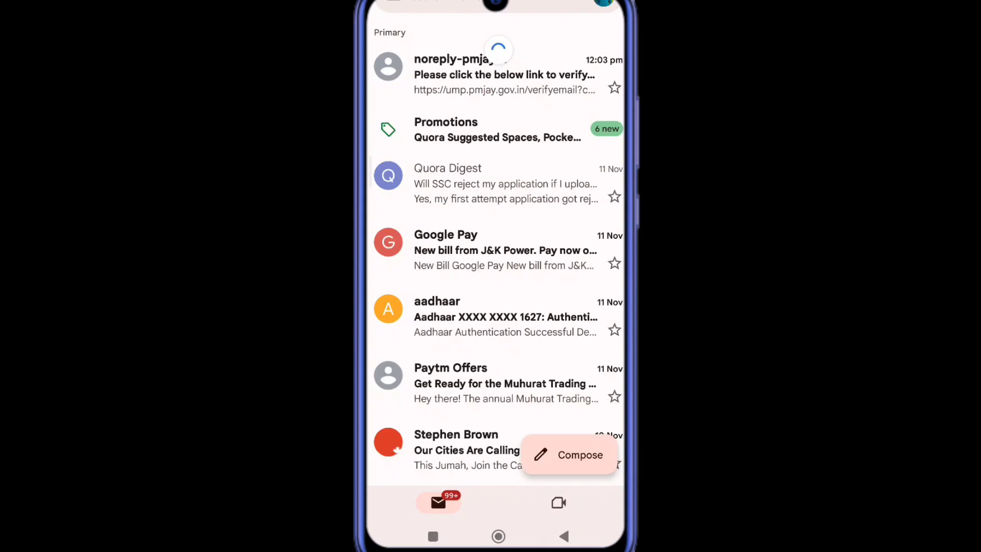
{"action": "left_click", "coordinate": [505, 74]}
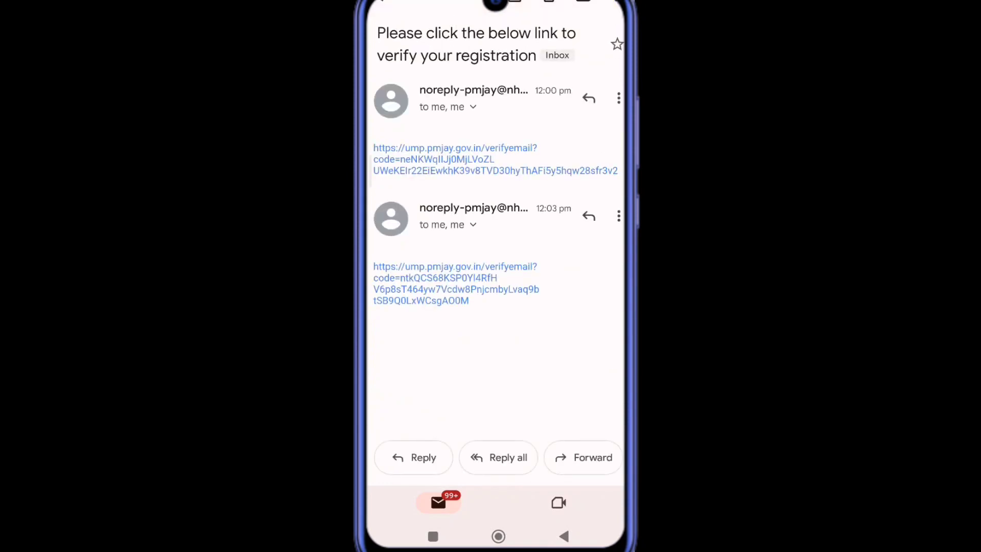
{"action": "left_click", "coordinate": [446, 284]}
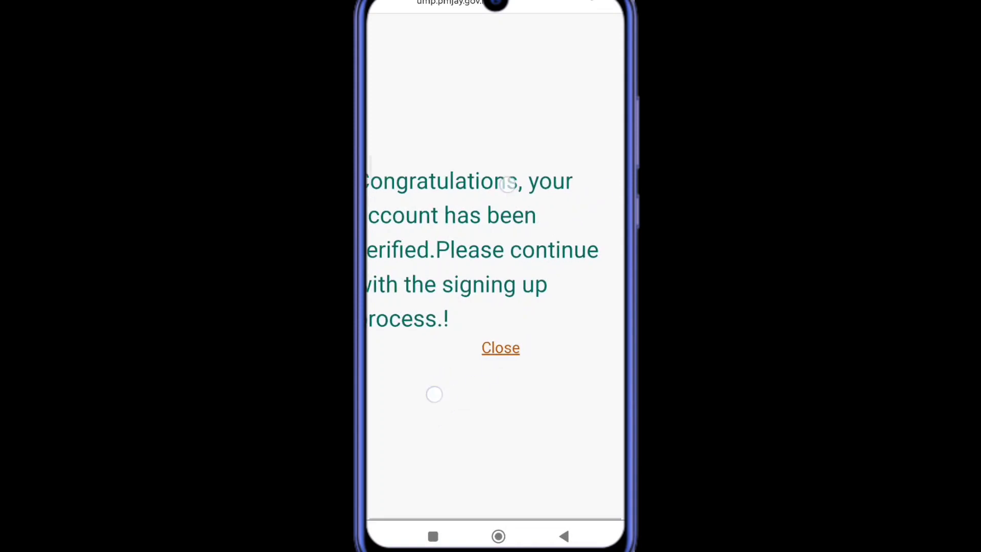
{"action": "left_click", "coordinate": [499, 344]}
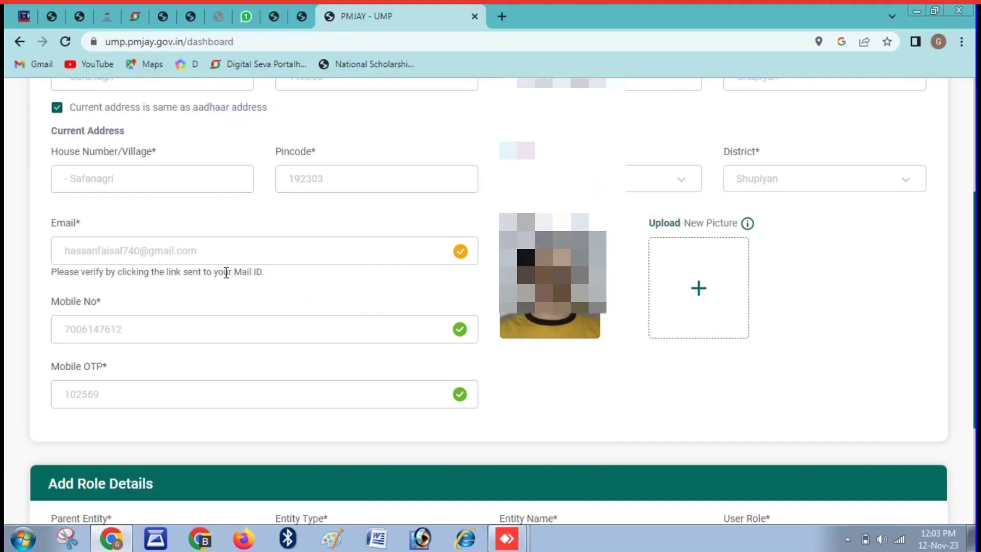
Step: In Add Role Details, search for and choose SHA JK as the parent entity
{"action": "scroll", "coordinate": [326, 270], "scroll_direction": "down", "scroll_amount": 1}
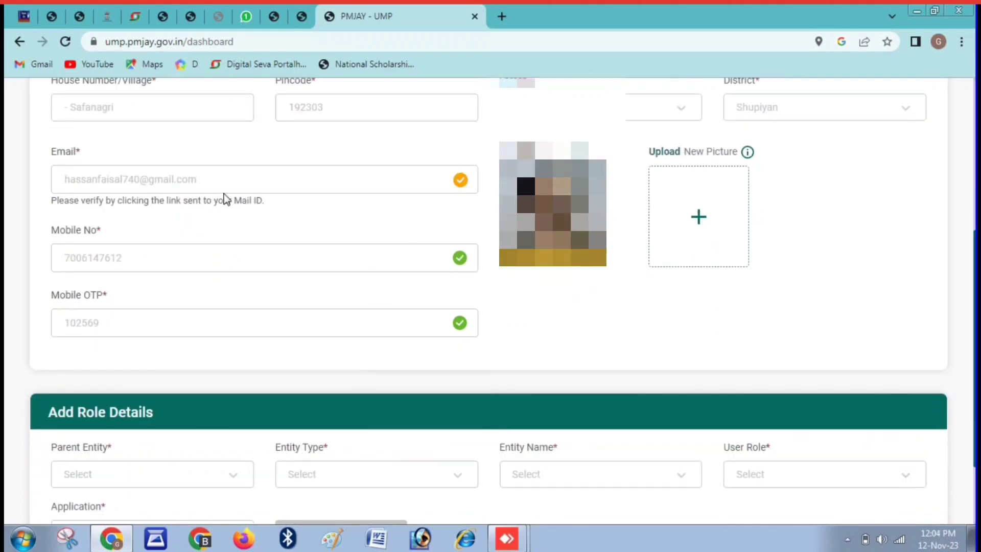
{"action": "scroll", "coordinate": [368, 324], "scroll_direction": "down", "scroll_amount": 2}
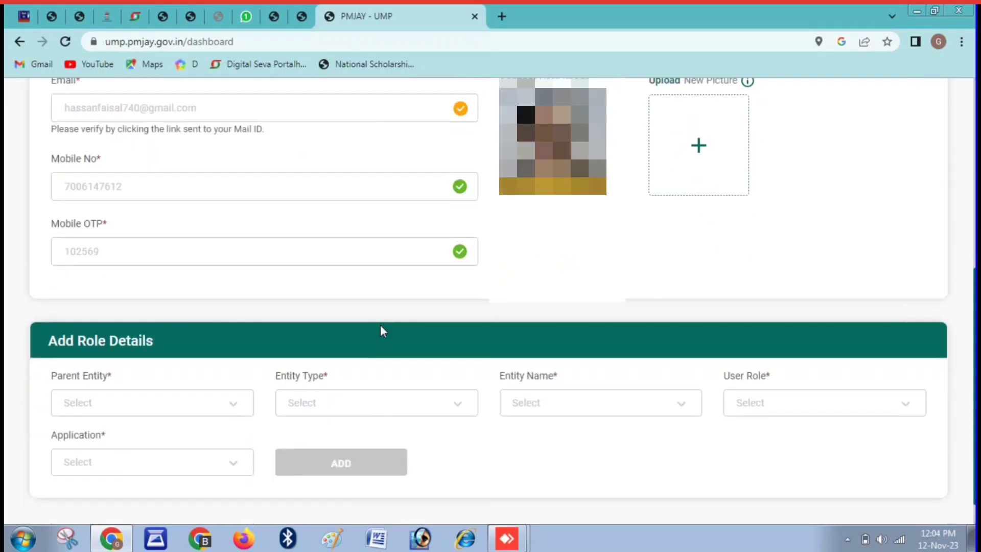
{"action": "left_click", "coordinate": [95, 367]}
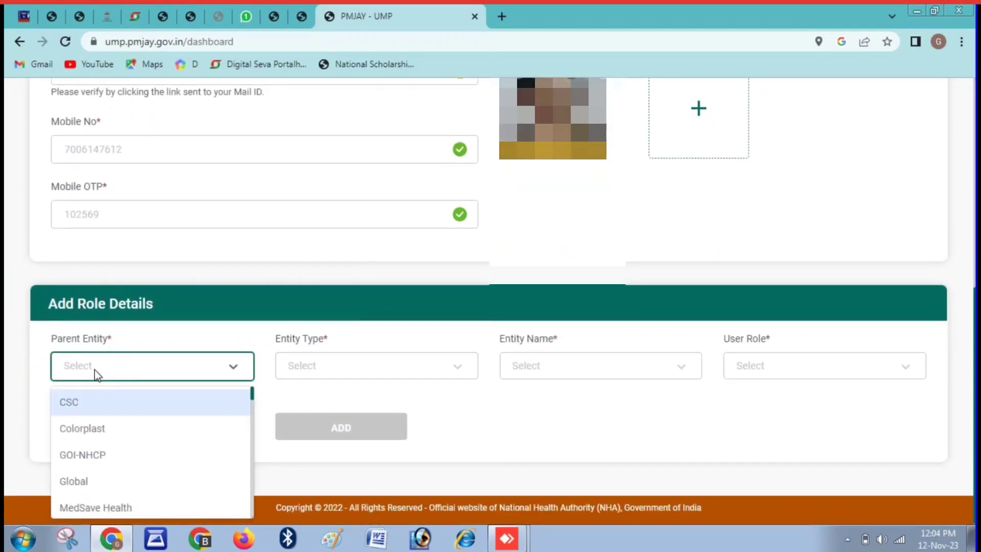
{"action": "type", "text": "sha "}
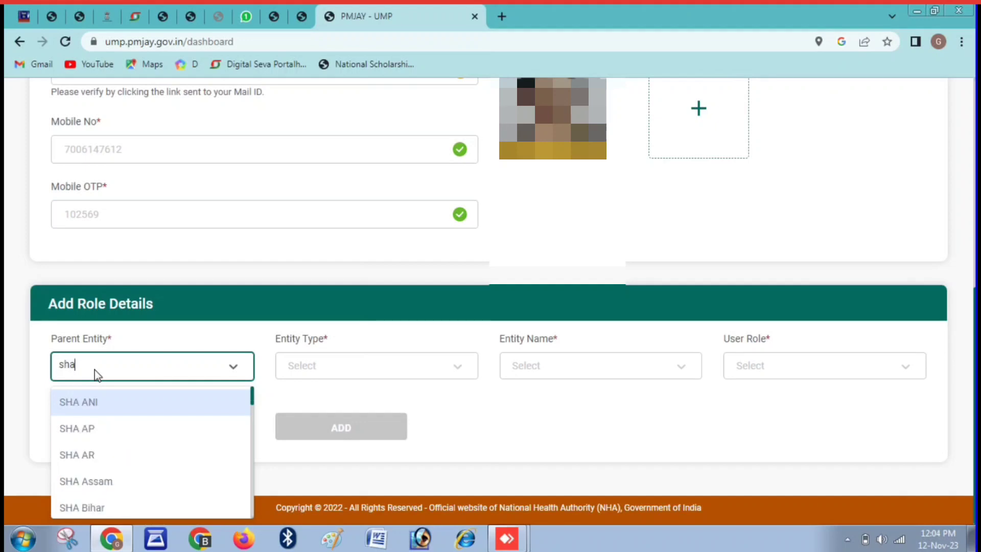
{"action": "type", "text": "jk"}
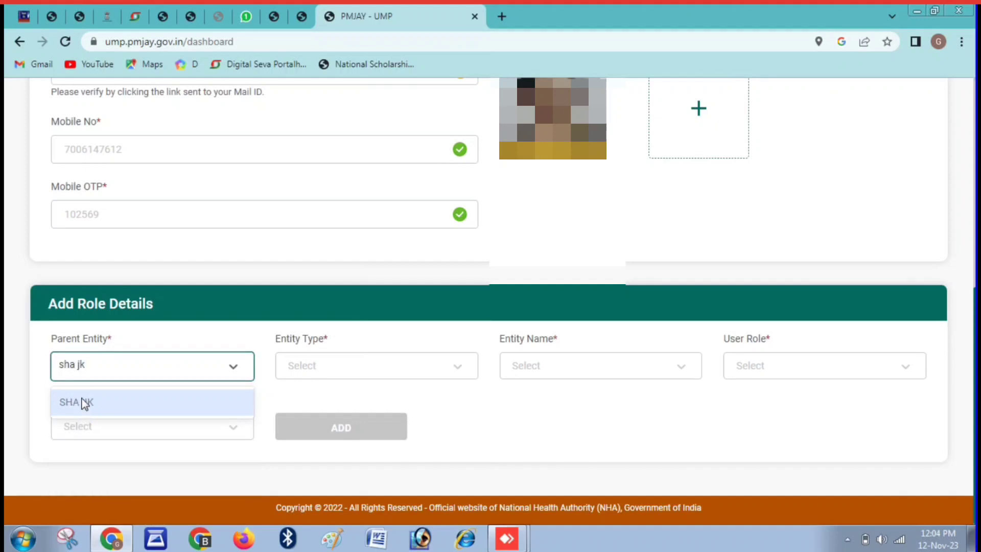
{"action": "left_click", "coordinate": [142, 369]}
{"action": "left_click", "coordinate": [142, 369]}
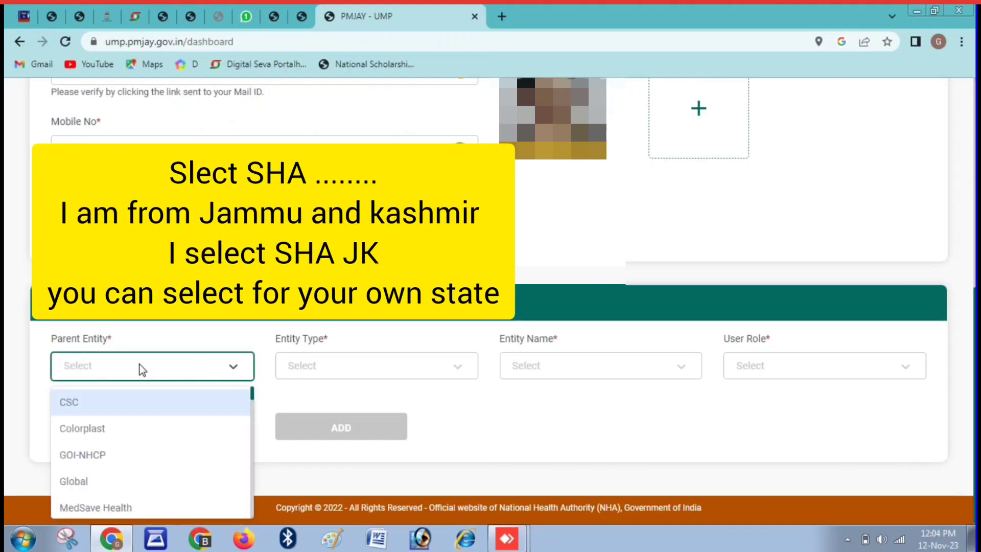
{"action": "type", "text": "sha"}
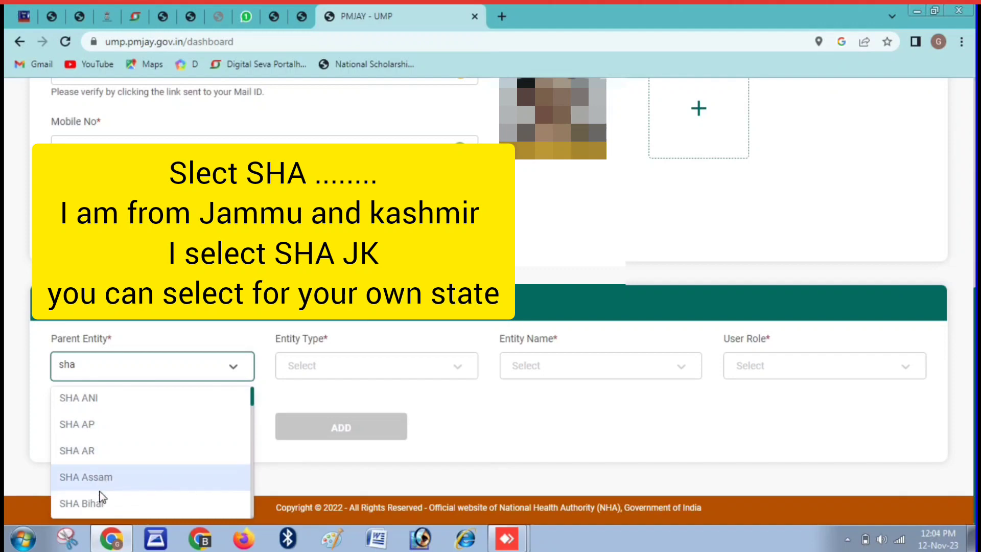
{"action": "scroll", "coordinate": [95, 465], "scroll_direction": "down", "scroll_amount": 1}
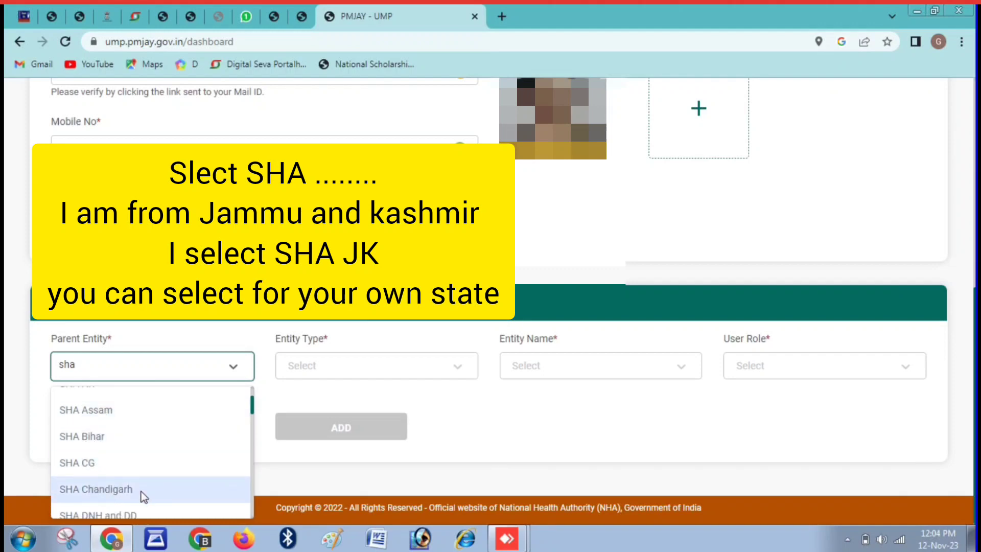
{"action": "scroll", "coordinate": [109, 477], "scroll_direction": "down", "scroll_amount": 1}
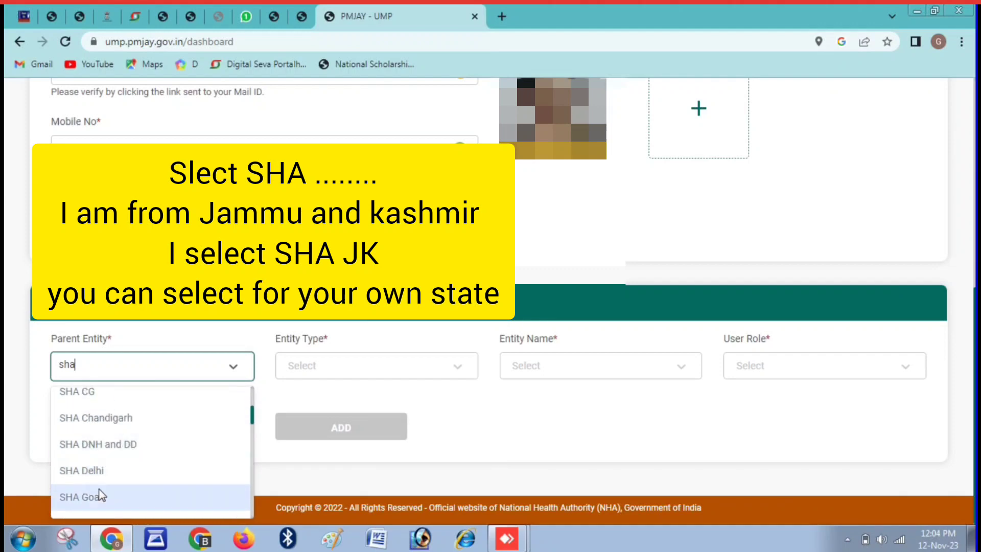
{"action": "scroll", "coordinate": [104, 462], "scroll_direction": "down", "scroll_amount": 1}
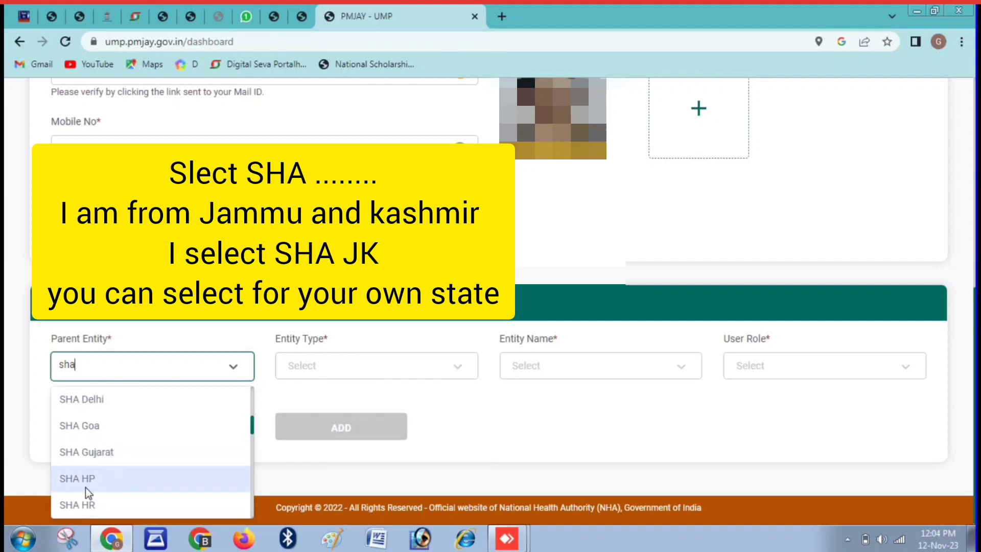
{"action": "scroll", "coordinate": [106, 468], "scroll_direction": "down", "scroll_amount": 2}
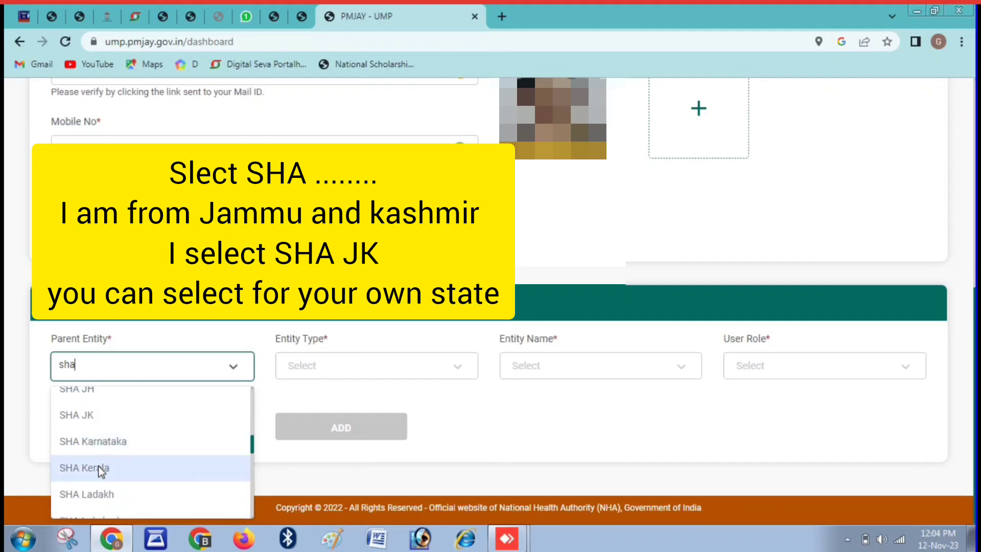
{"action": "scroll", "coordinate": [123, 465], "scroll_direction": "down", "scroll_amount": 2}
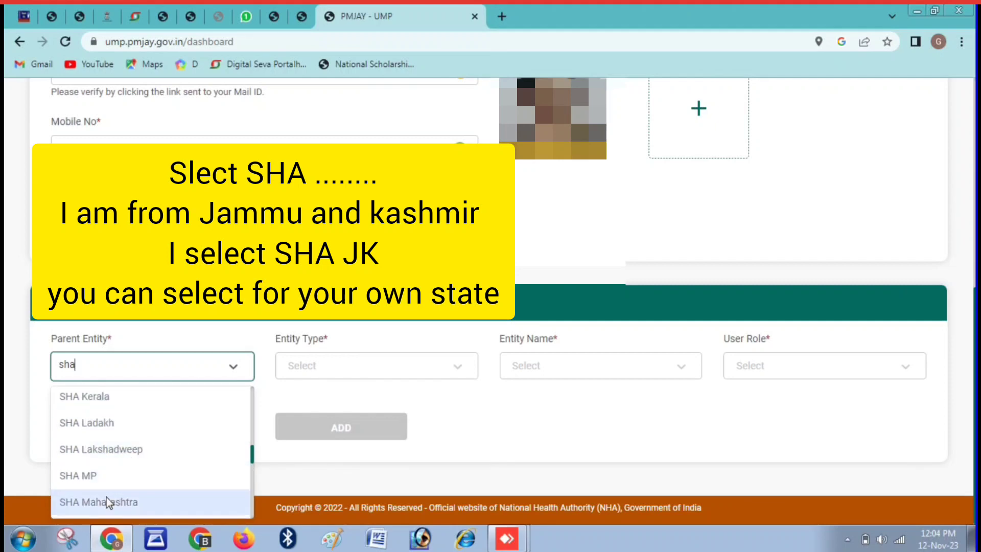
{"action": "scroll", "coordinate": [118, 478], "scroll_direction": "down", "scroll_amount": 2}
{"action": "scroll", "coordinate": [118, 491], "scroll_direction": "down", "scroll_amount": 4}
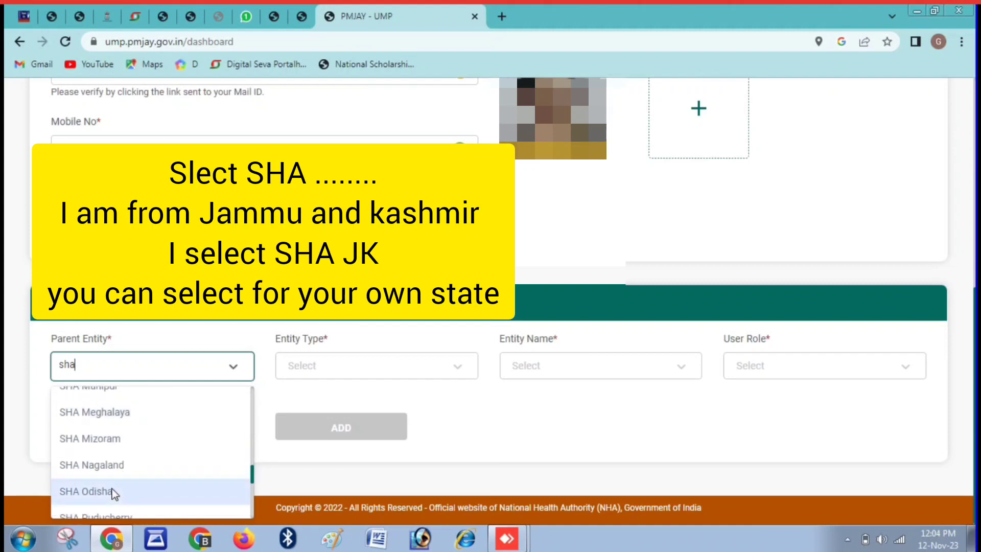
{"action": "scroll", "coordinate": [118, 475], "scroll_direction": "down", "scroll_amount": 3}
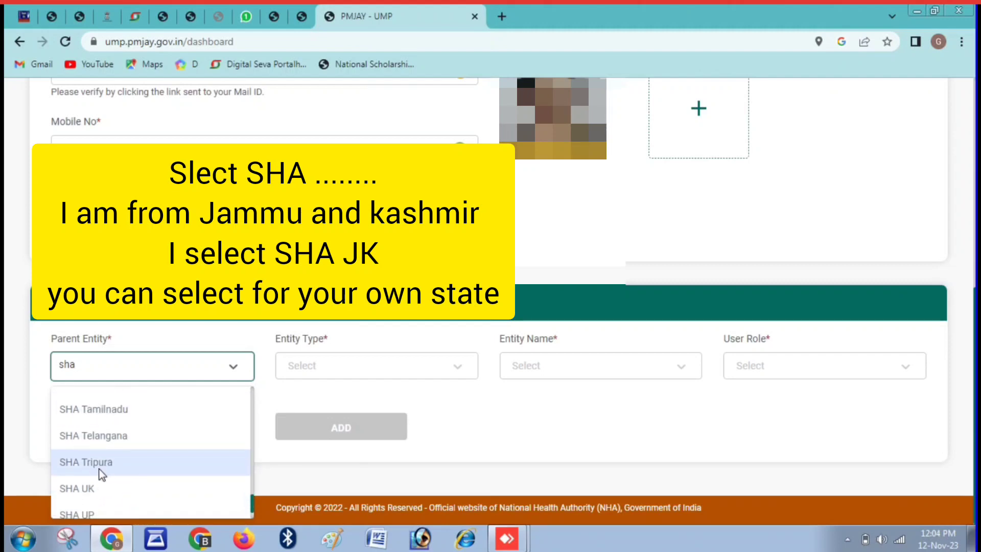
{"action": "scroll", "coordinate": [128, 480], "scroll_direction": "up", "scroll_amount": 5}
{"action": "scroll", "coordinate": [151, 458], "scroll_direction": "up", "scroll_amount": 8}
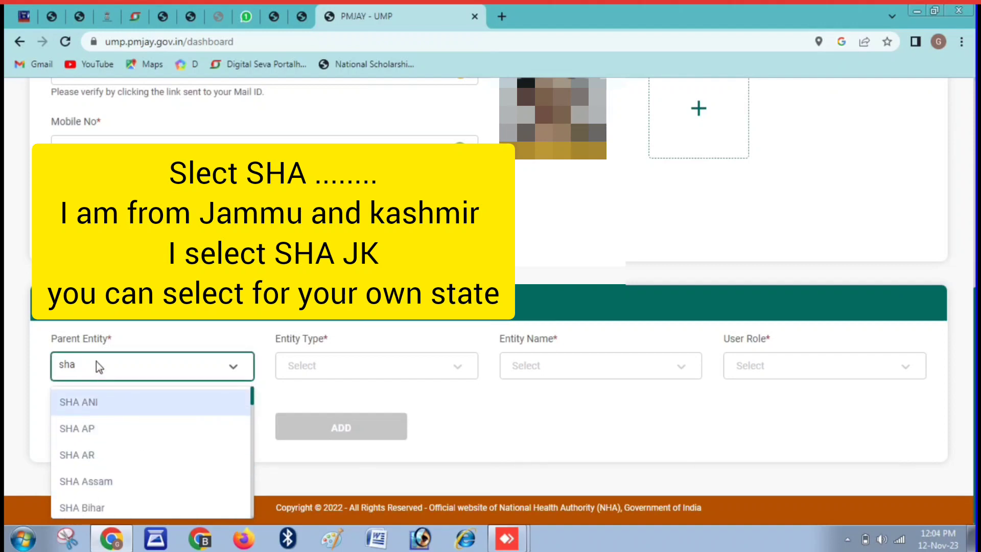
{"action": "type", "text": "jk"}
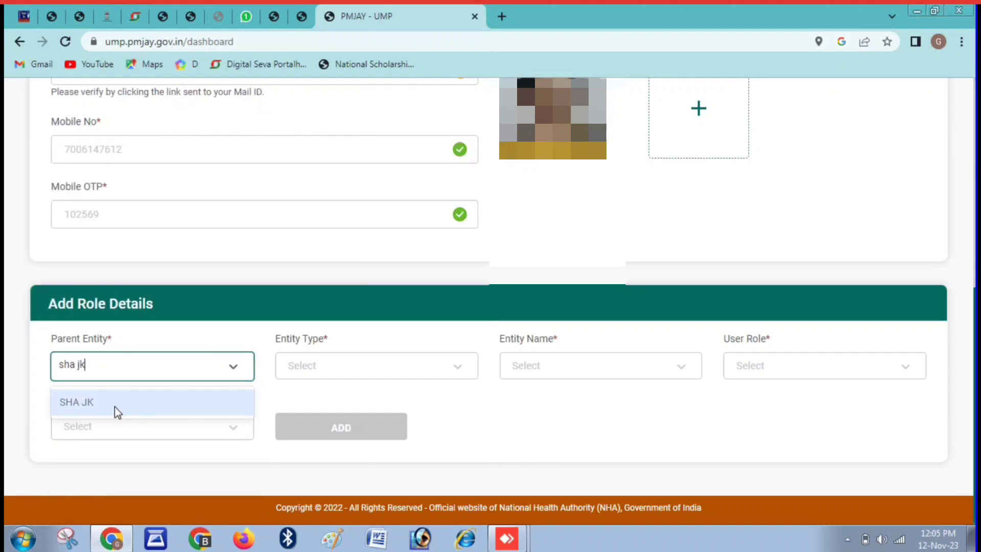
{"action": "left_click", "coordinate": [115, 407]}
Step: Set entity type Division, entity name SAFU, role Operator-BIS, application BIS, and add the role
{"action": "left_click", "coordinate": [365, 373]}
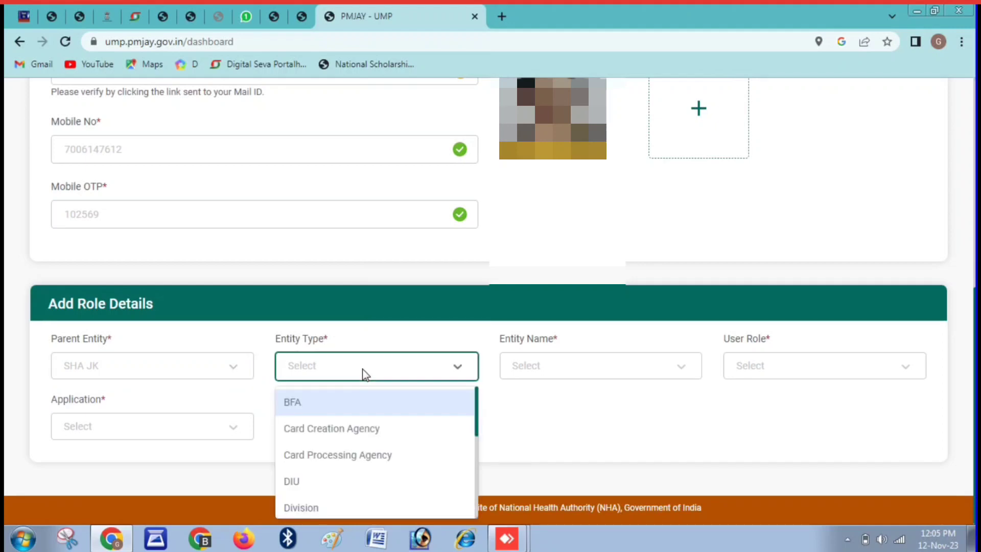
{"action": "left_click", "coordinate": [313, 504]}
{"action": "left_click", "coordinate": [555, 365]}
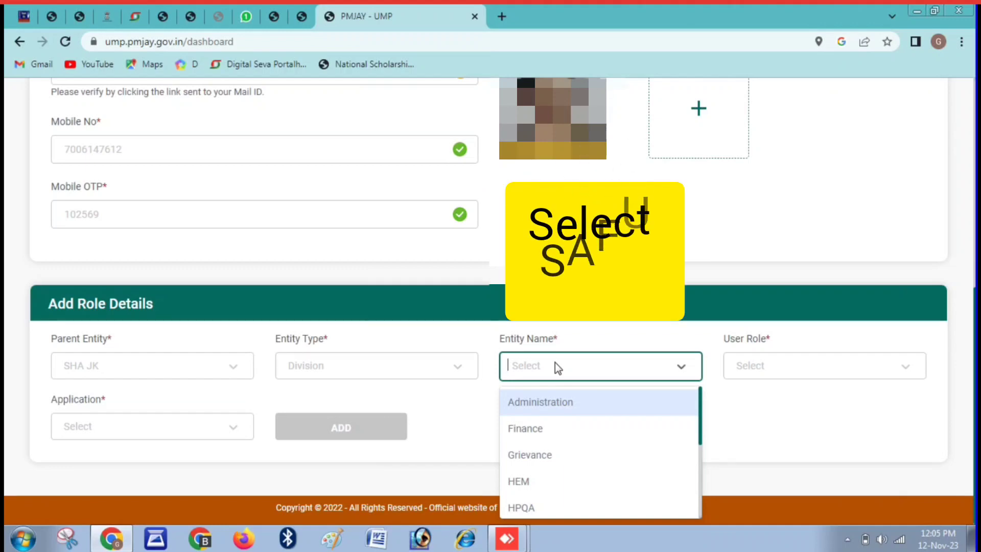
{"action": "type", "text": "safu"}
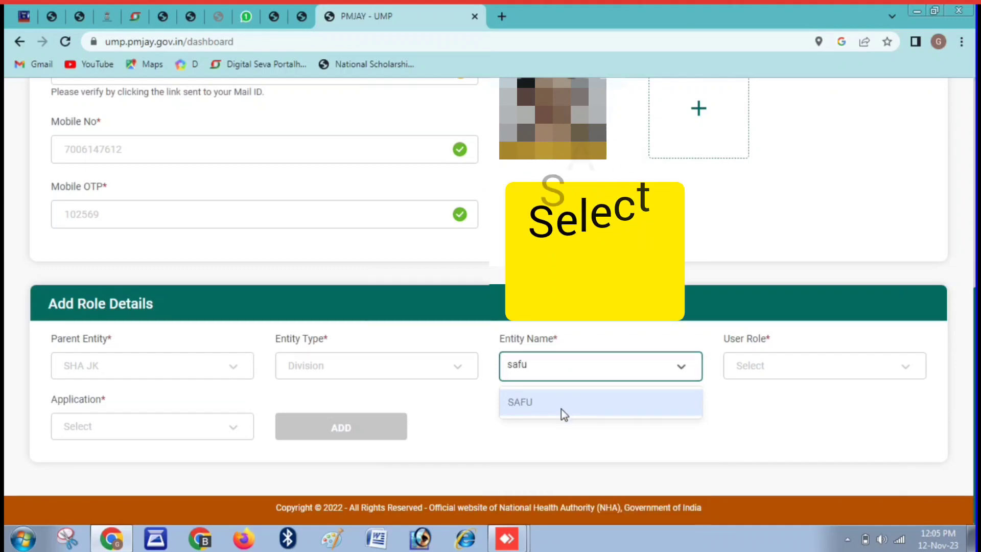
{"action": "left_click", "coordinate": [544, 410]}
{"action": "left_click", "coordinate": [771, 367]}
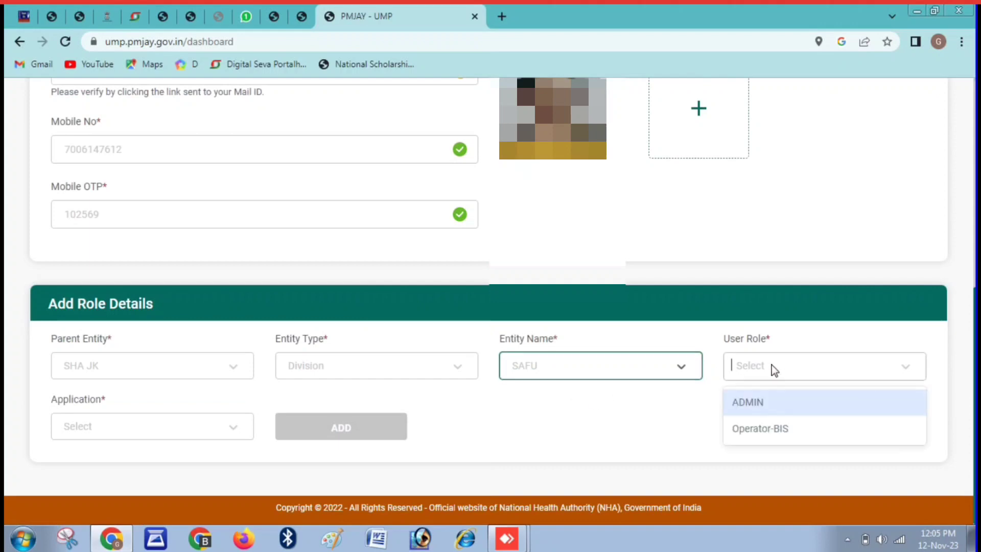
{"action": "left_click", "coordinate": [769, 430]}
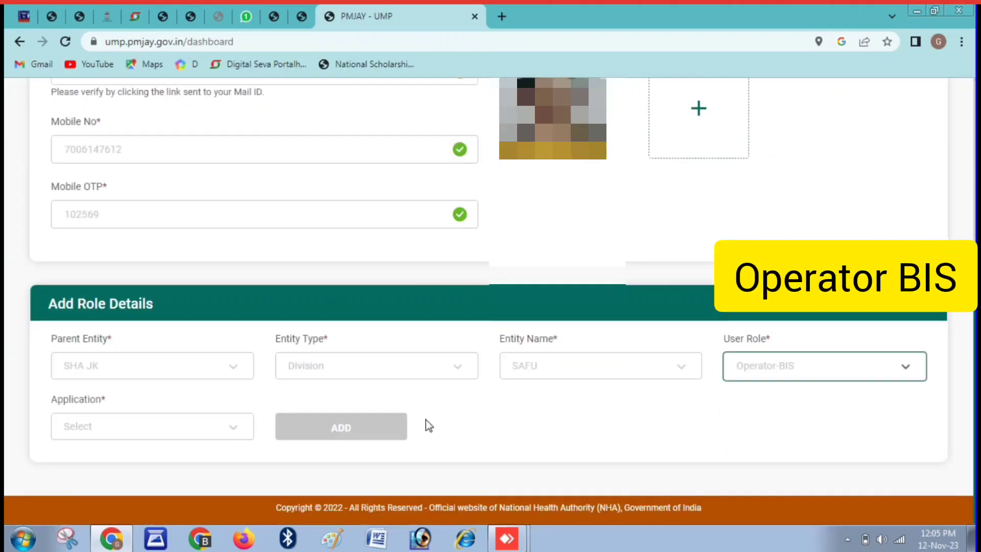
{"action": "left_click", "coordinate": [210, 431]}
{"action": "left_click", "coordinate": [110, 462]}
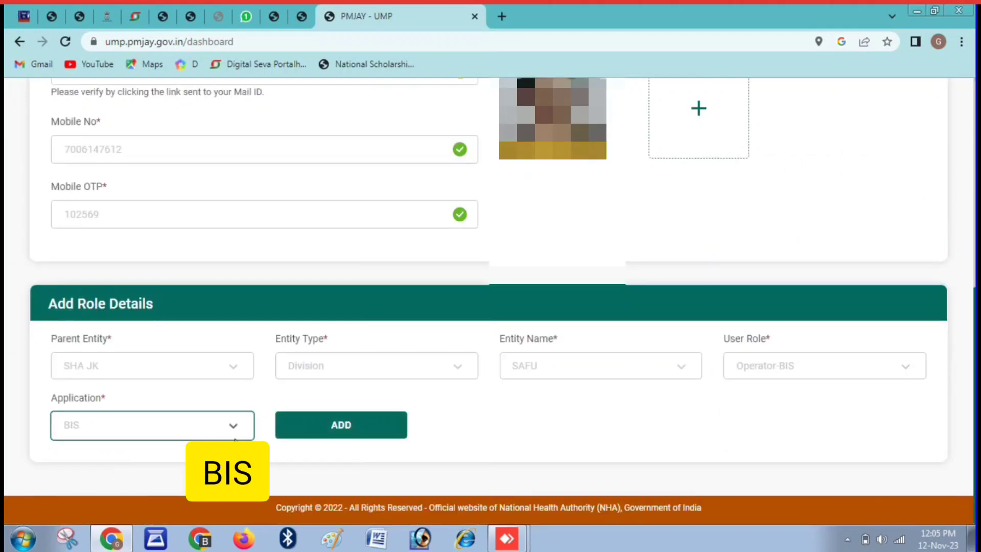
{"action": "left_click", "coordinate": [317, 427]}
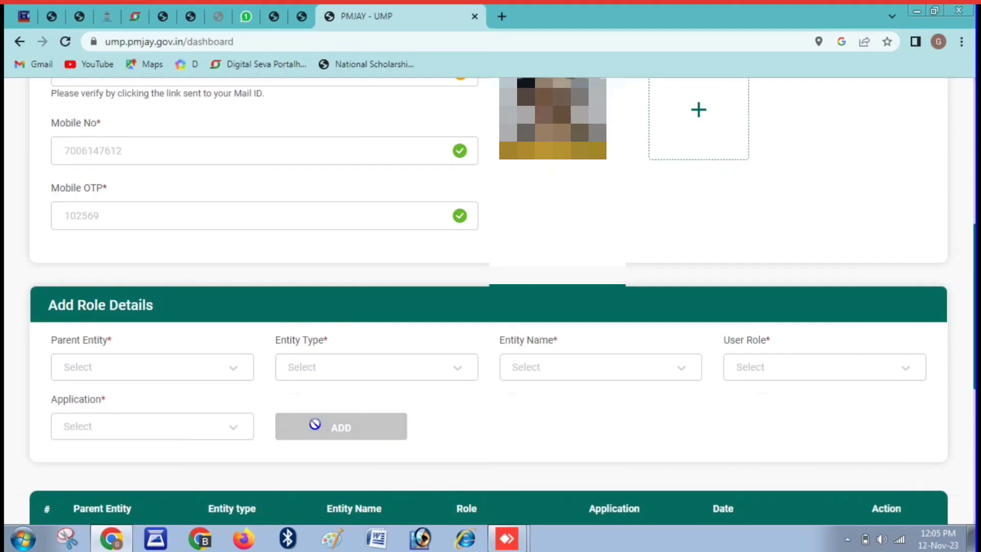
Step: Scroll past the SHA JK / SAFU / Operator-BIS role row to the User Credentials Username field
{"action": "scroll", "coordinate": [366, 403], "scroll_direction": "down", "scroll_amount": 4}
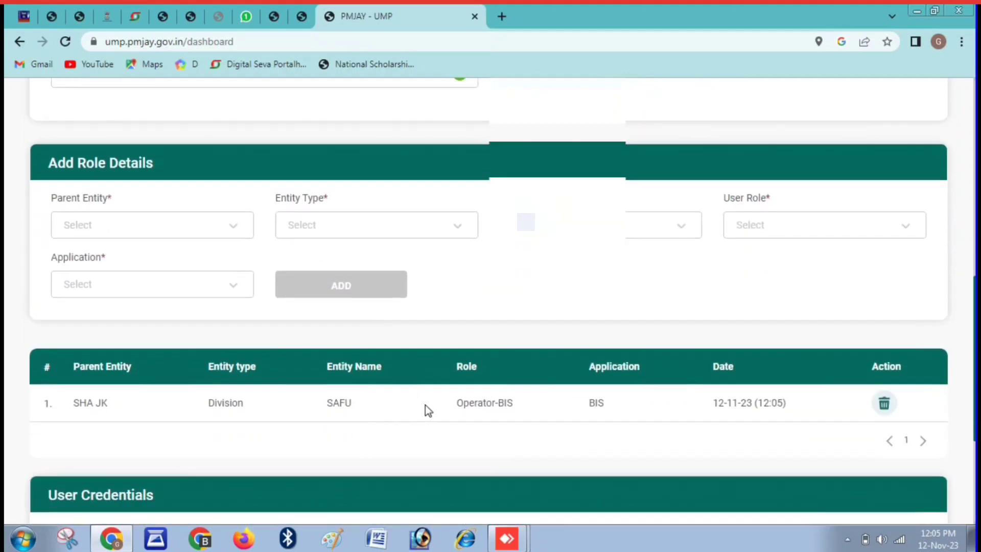
{"action": "left_click_drag", "start_coordinate": [82, 332], "coordinate": [420, 342]}
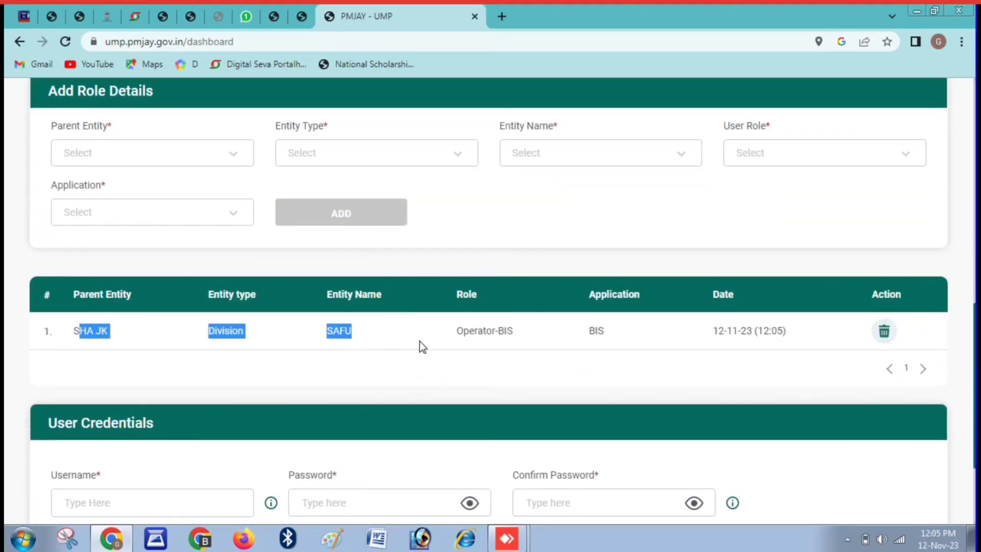
{"action": "left_click", "coordinate": [447, 327]}
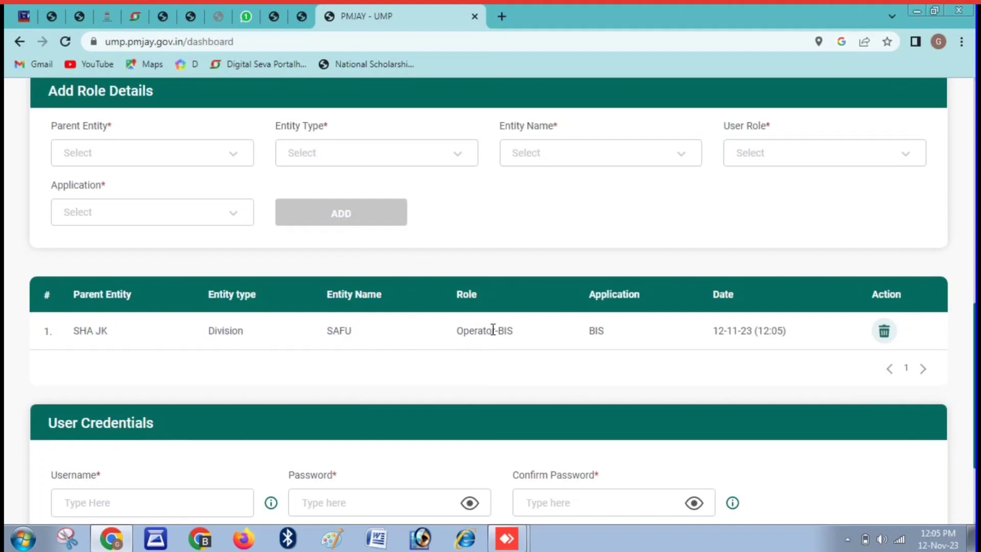
{"action": "scroll", "coordinate": [143, 425], "scroll_direction": "down", "scroll_amount": 3}
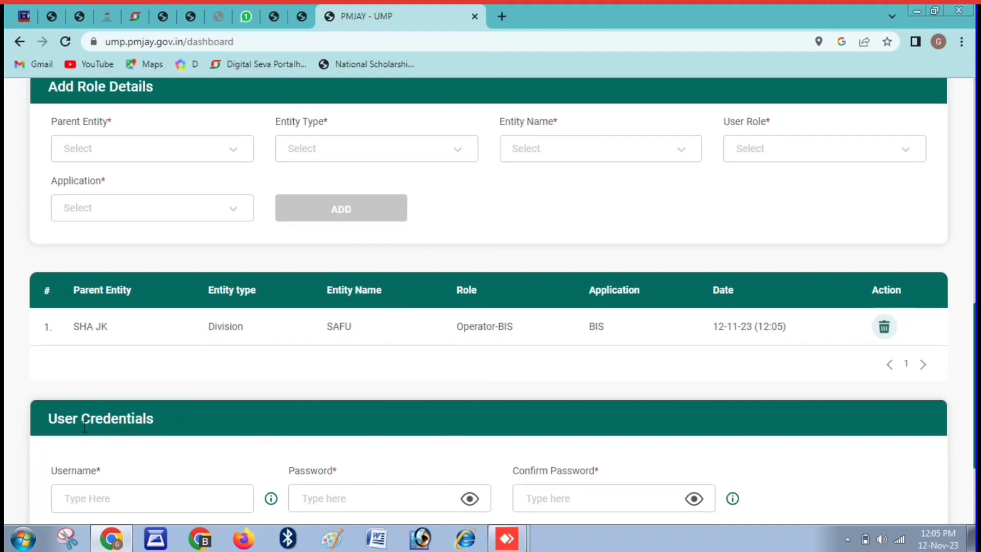
{"action": "left_click", "coordinate": [90, 351]}
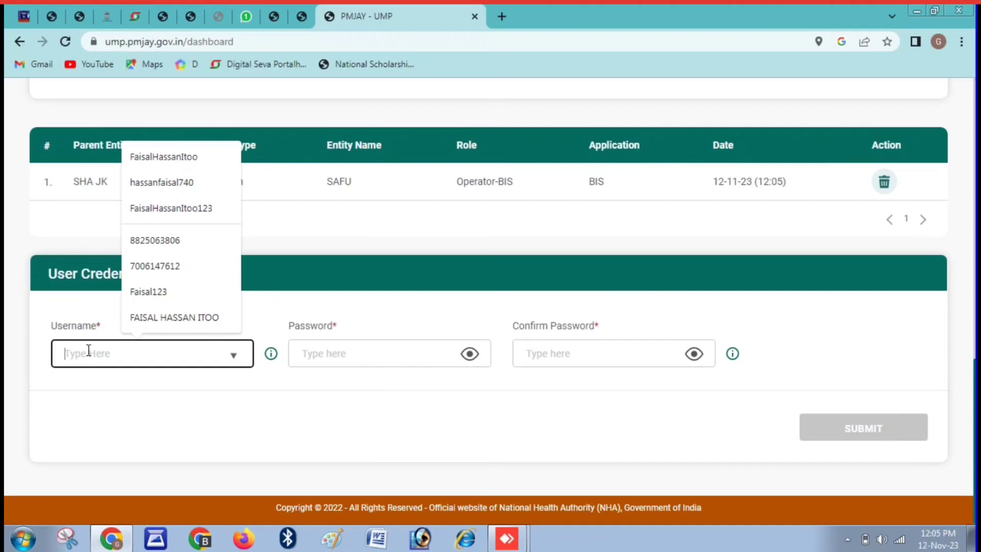
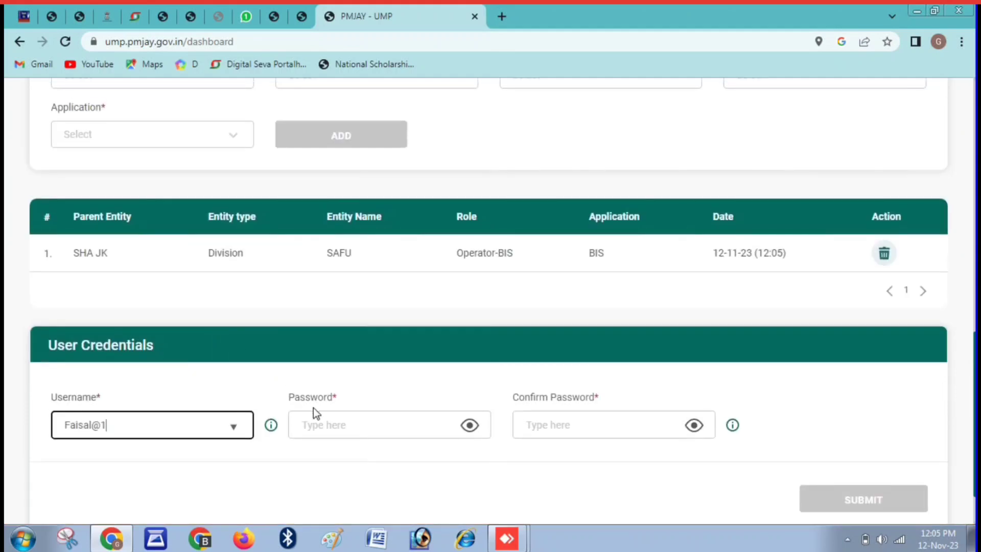
Step: Enter a username, password and confirmation, and submit, getting a 'UserName already exists' error
{"action": "left_click", "coordinate": [301, 424]}
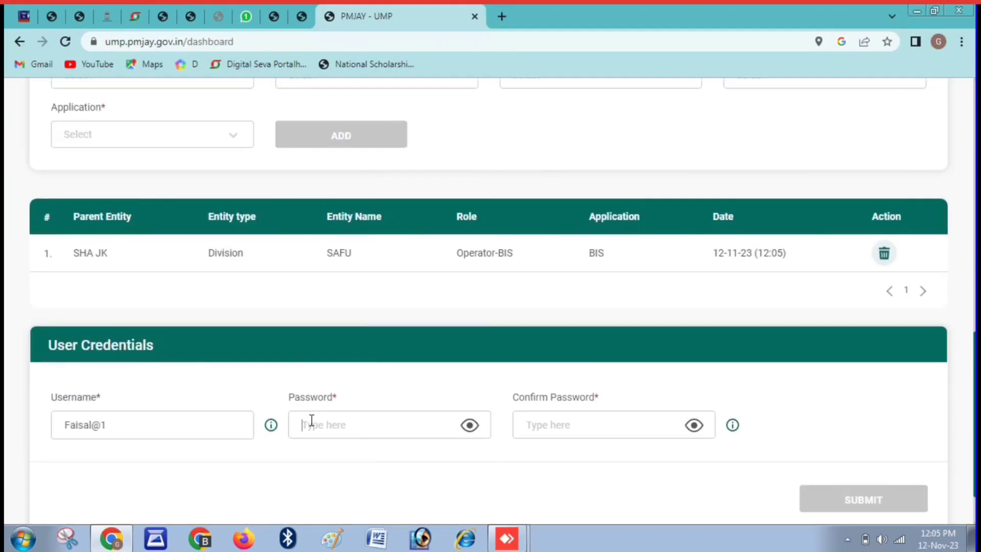
{"action": "scroll", "coordinate": [580, 512], "scroll_direction": "up", "scroll_amount": 3}
{"action": "scroll", "coordinate": [588, 419], "scroll_direction": "down", "scroll_amount": 4}
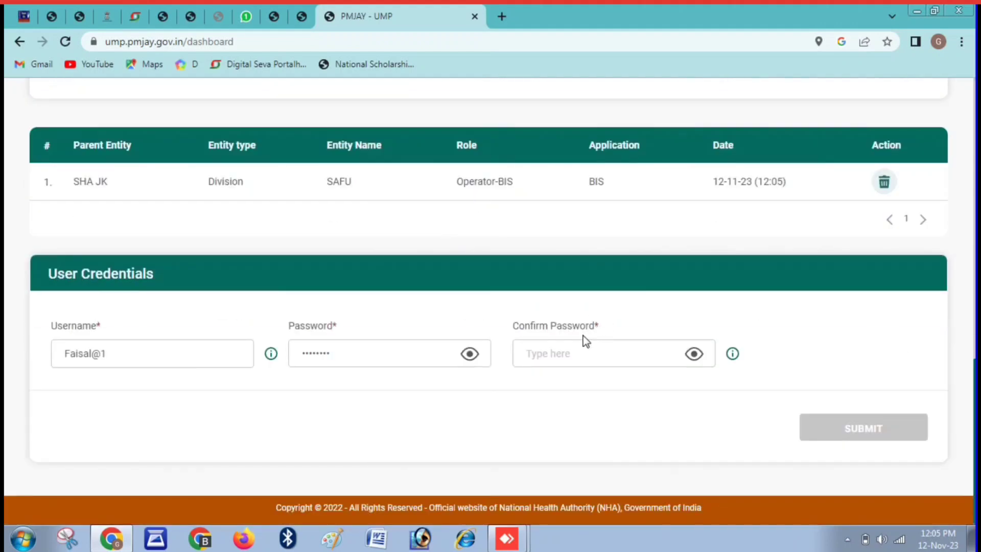
{"action": "left_click", "coordinate": [548, 353]}
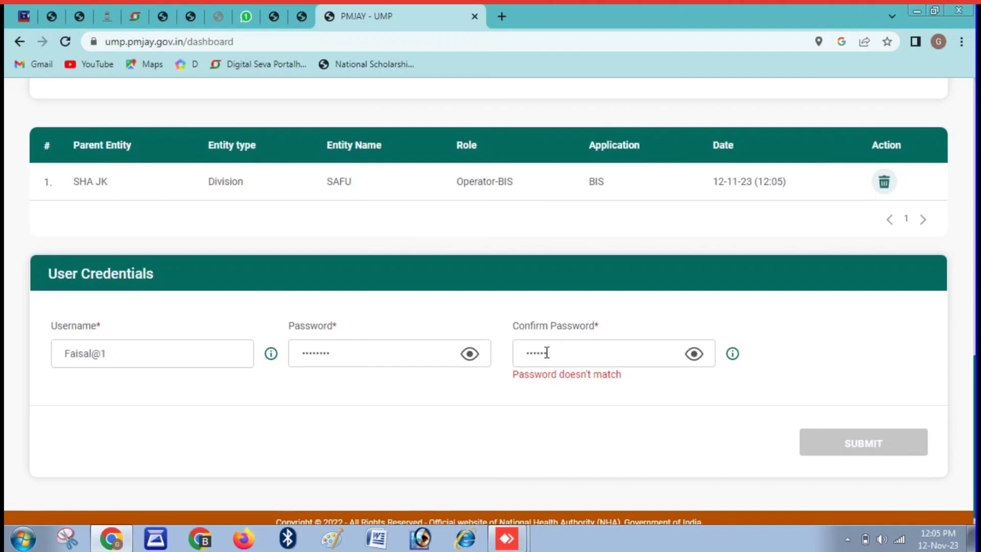
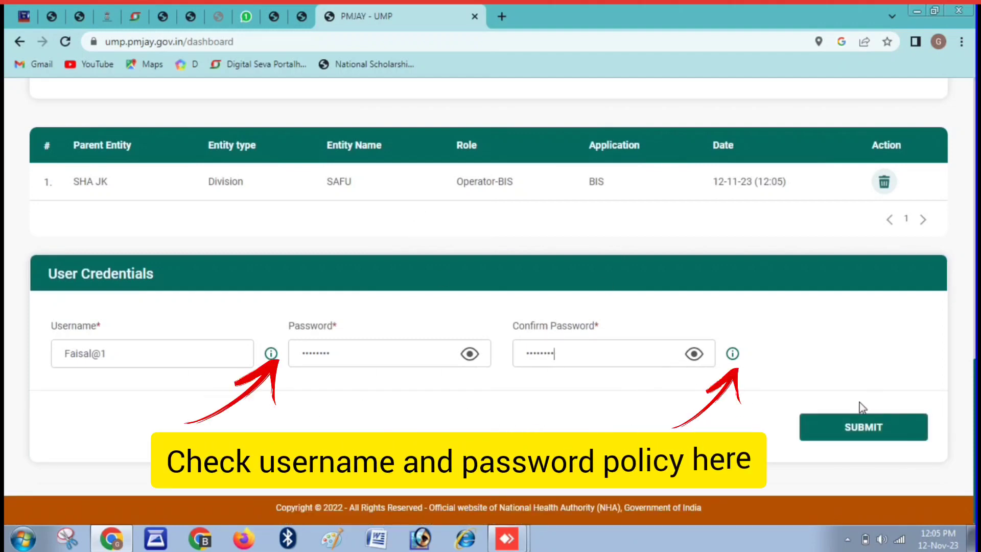
{"action": "left_click", "coordinate": [854, 427]}
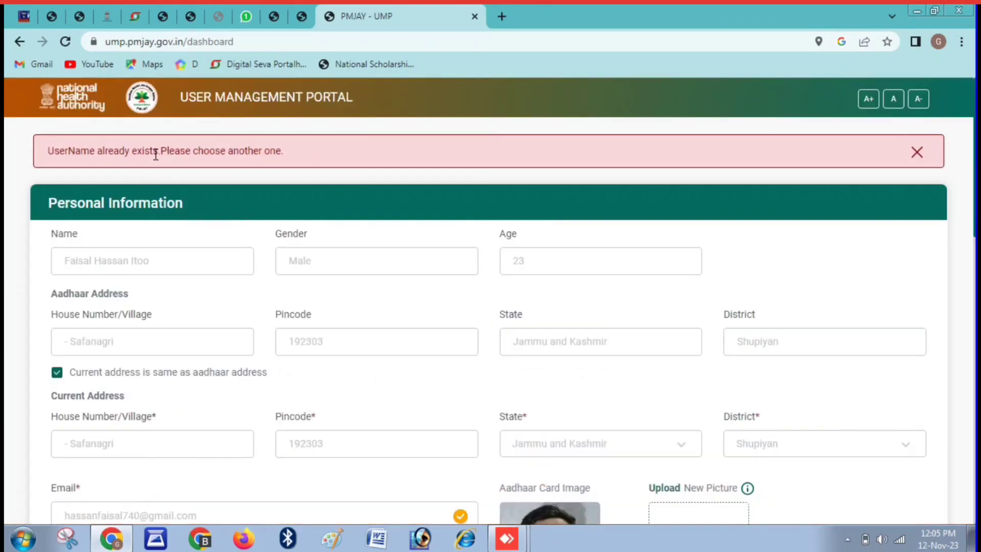
Step: Highlight the 'username already exists' error and scroll down to the credentials fields
{"action": "left_click_drag", "start_coordinate": [294, 153], "coordinate": [47, 151]}
{"action": "left_click", "coordinate": [394, 146]}
{"action": "scroll", "coordinate": [354, 340], "scroll_direction": "down", "scroll_amount": 12}
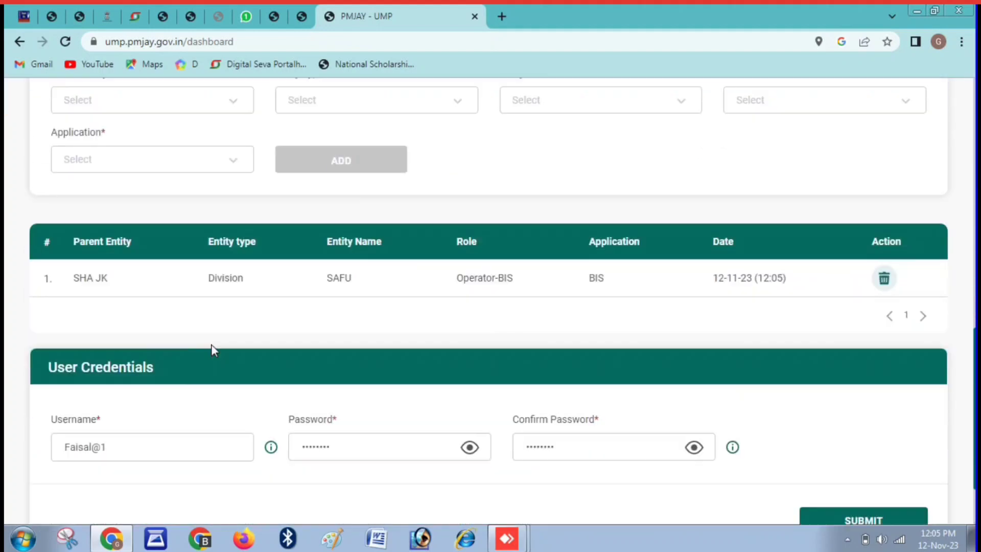
{"action": "scroll", "coordinate": [171, 331], "scroll_direction": "down", "scroll_amount": 2}
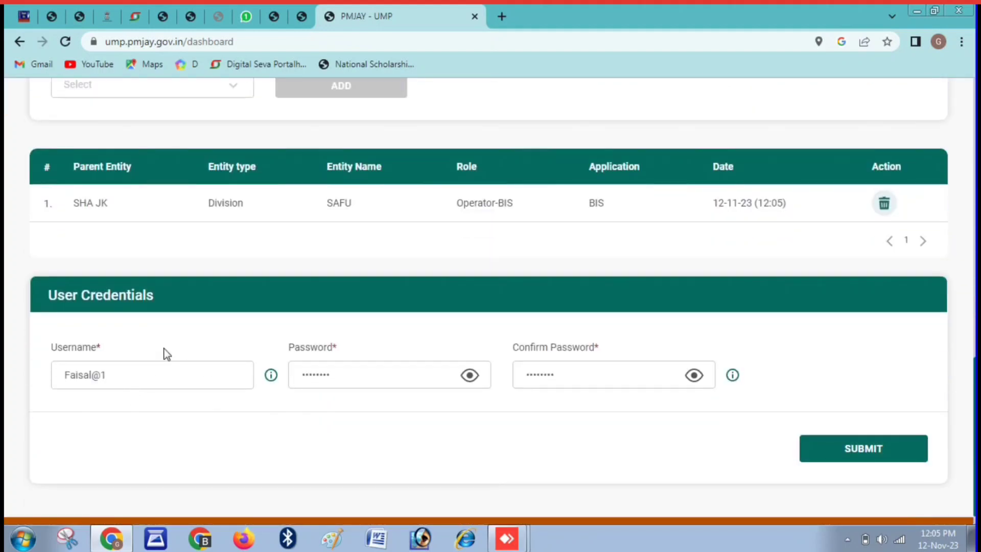
Step: Change the username's last character to 9, submit, and acknowledge the Account Created confirmation
{"action": "left_click", "coordinate": [108, 377]}
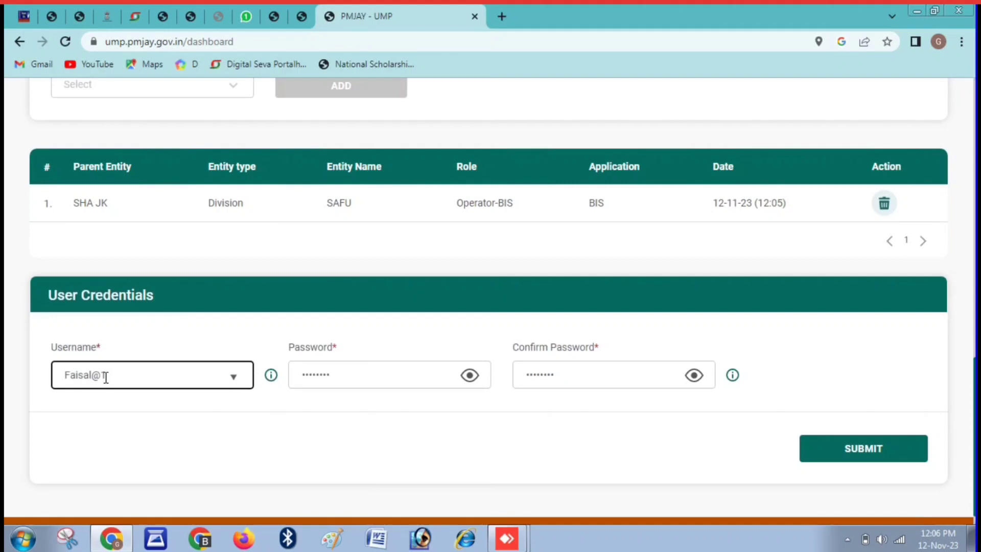
{"action": "key", "text": "BackSpace"}
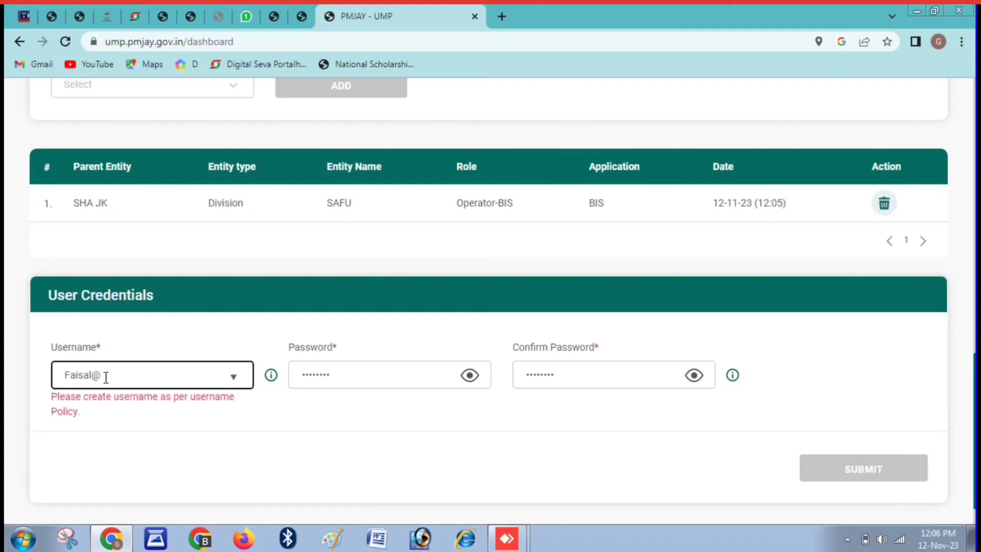
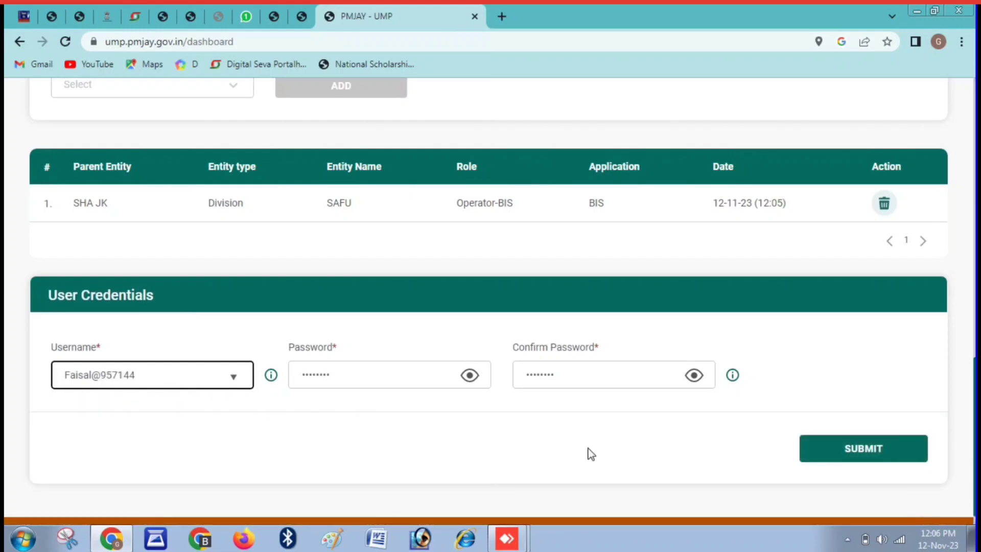
{"action": "left_click", "coordinate": [859, 450]}
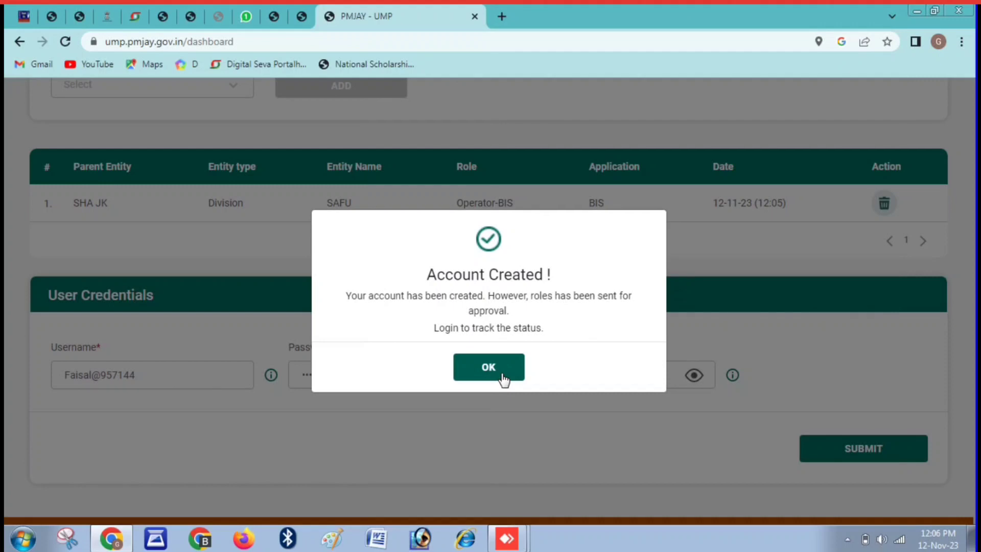
{"action": "left_click", "coordinate": [503, 378]}
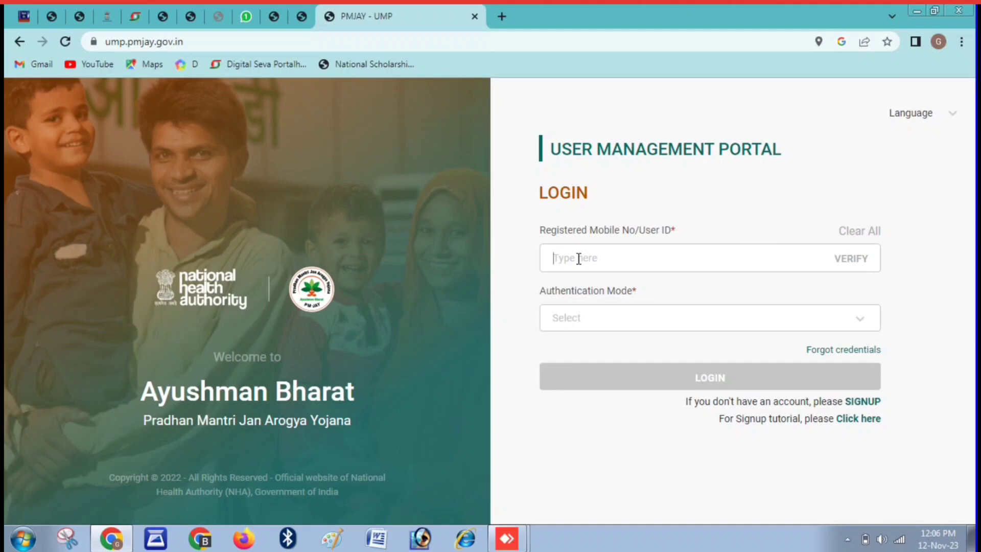
Step: Enter the new account's user ID and verify it
{"action": "left_click", "coordinate": [574, 323]}
{"action": "left_click", "coordinate": [575, 323]}
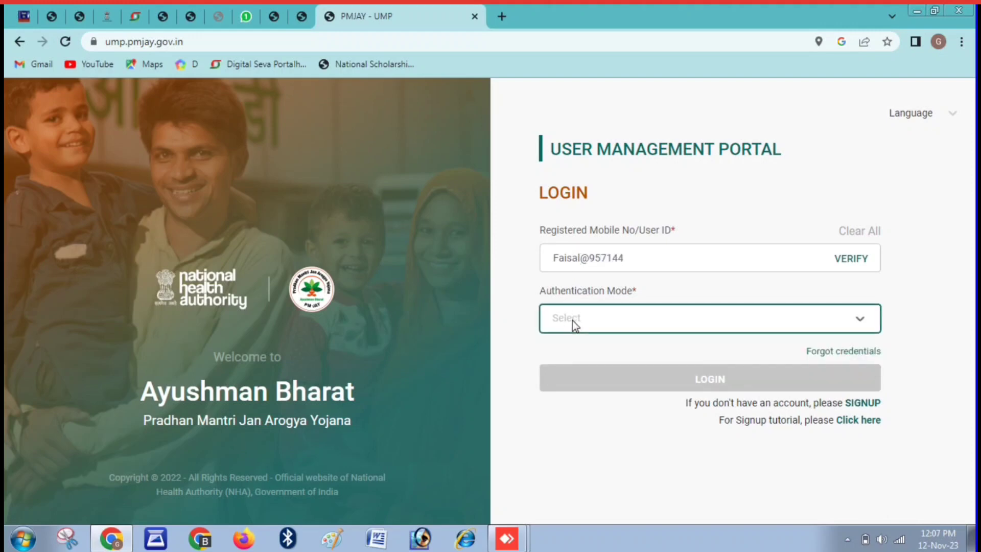
{"action": "left_click", "coordinate": [838, 259]}
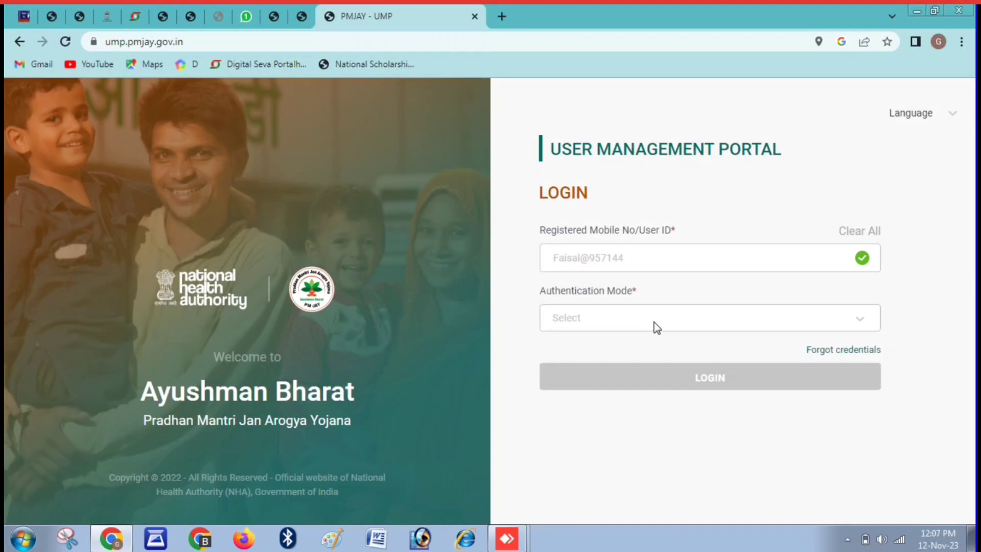
Step: Set the Authentication Mode to Mobile_OTP
{"action": "left_click", "coordinate": [692, 330]}
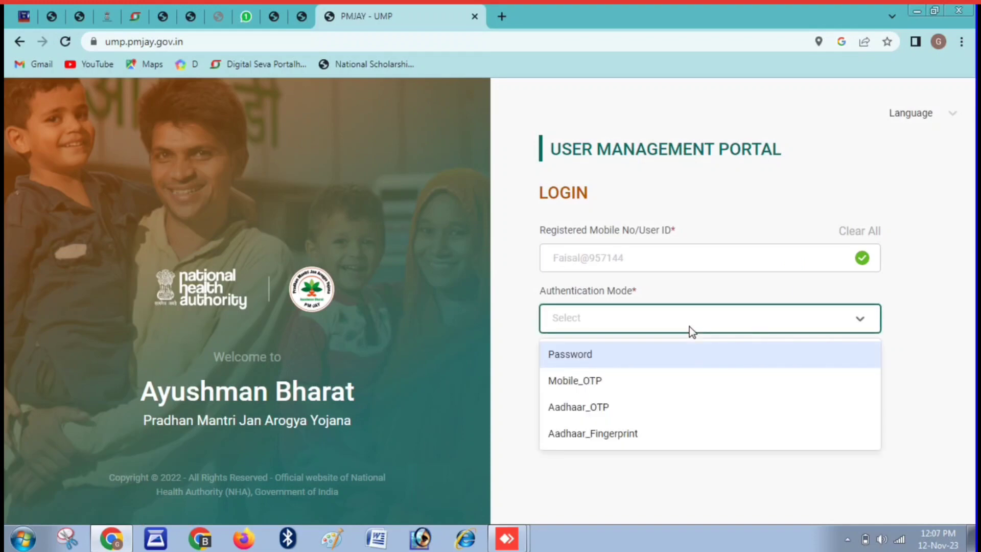
{"action": "left_click", "coordinate": [609, 379]}
{"action": "scroll", "coordinate": [609, 379], "scroll_direction": "down", "scroll_amount": 1}
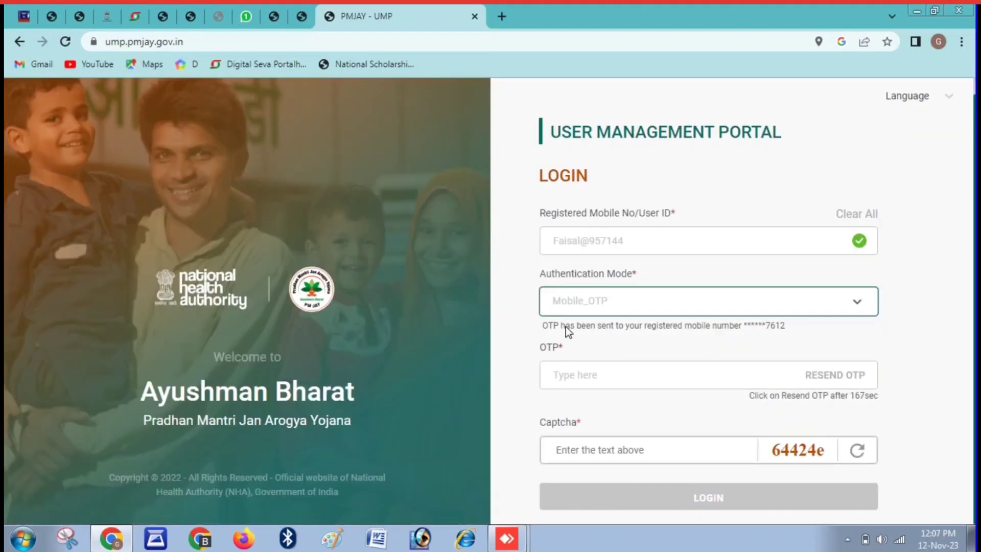
{"action": "left_click", "coordinate": [567, 306]}
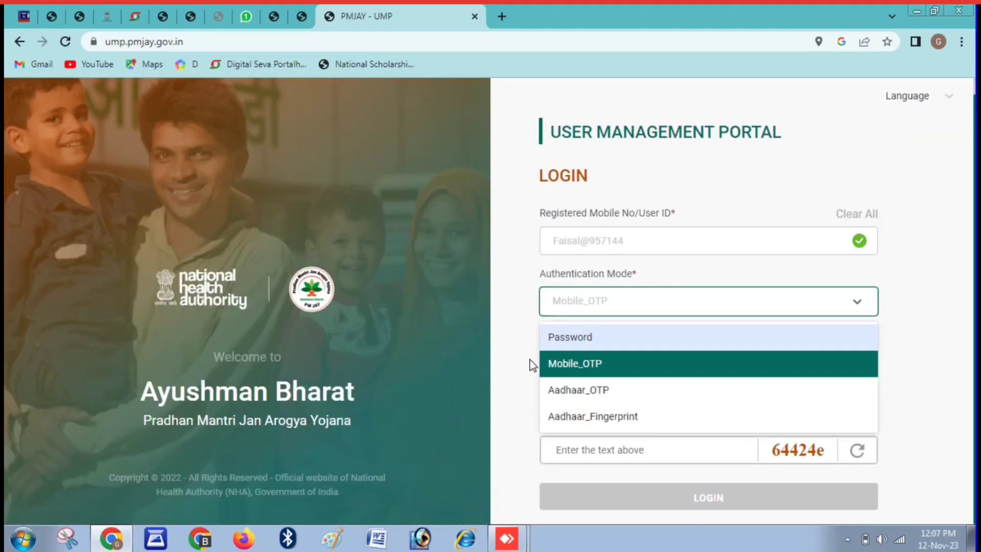
{"action": "left_click", "coordinate": [515, 371]}
Step: Enter the received mobile OTP and the captcha text, then log in
{"action": "left_click", "coordinate": [573, 373]}
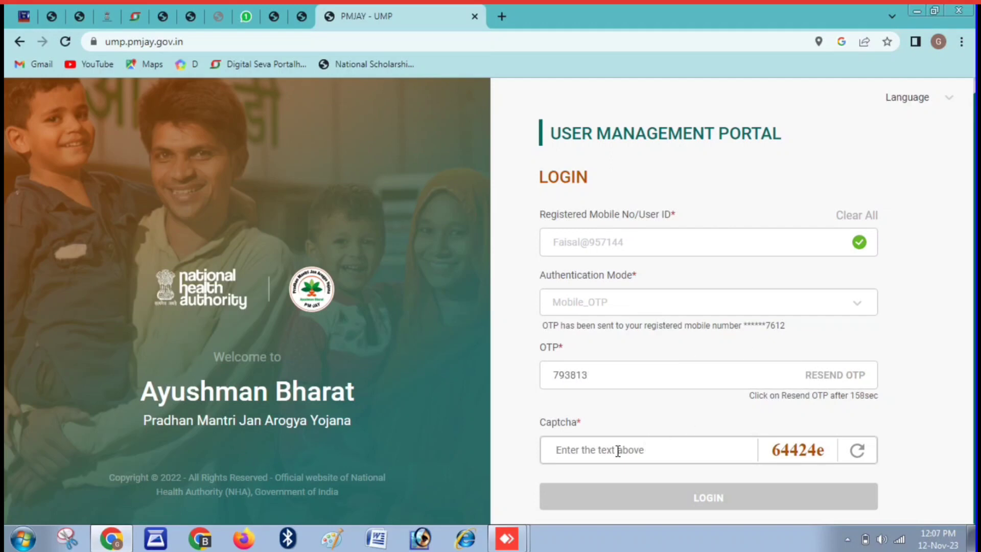
{"action": "left_click", "coordinate": [618, 451]}
{"action": "type", "text": "64424e"}
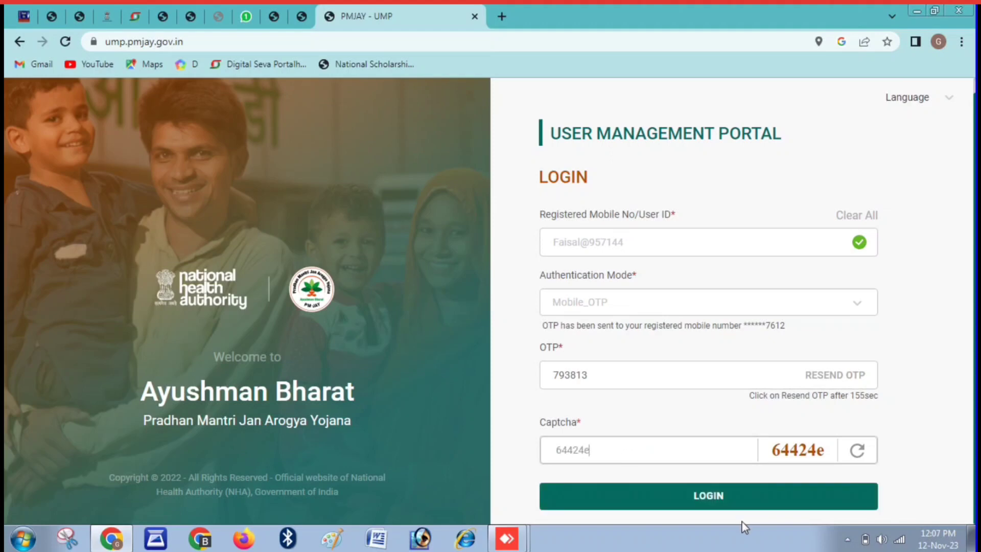
{"action": "left_click", "coordinate": [678, 501]}
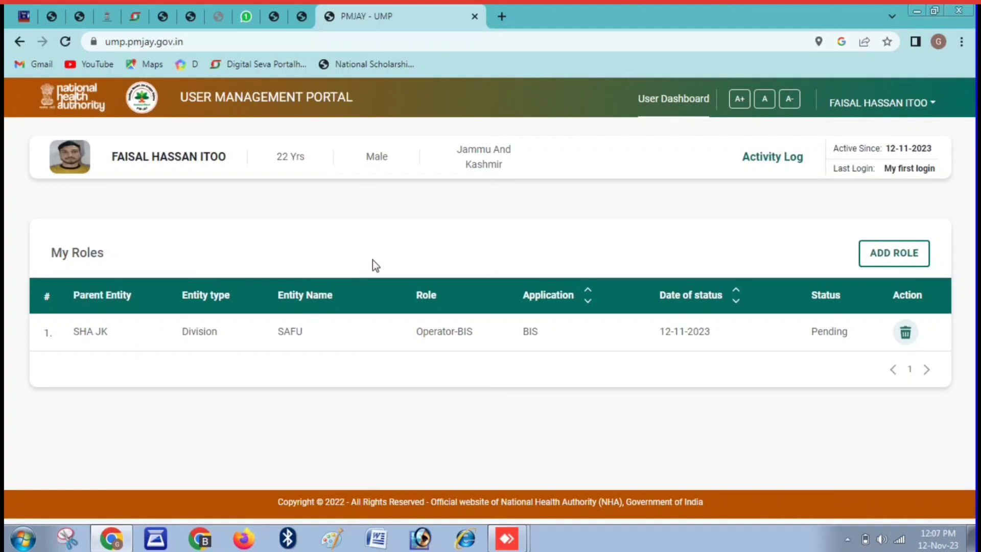
Step: Highlight the Operator-BIS role's Pending status, then minimise Chrome and refresh the desktop
{"action": "mouse_move", "coordinate": [790, 338]}
{"action": "left_mouse_down"}
{"action": "mouse_move", "coordinate": [827, 340]}
{"action": "mouse_move", "coordinate": [806, 357]}
{"action": "mouse_move", "coordinate": [850, 333]}
{"action": "mouse_move", "coordinate": [809, 340]}
{"action": "left_mouse_up"}
{"action": "left_click", "coordinate": [773, 419]}
{"action": "left_click", "coordinate": [913, 10]}
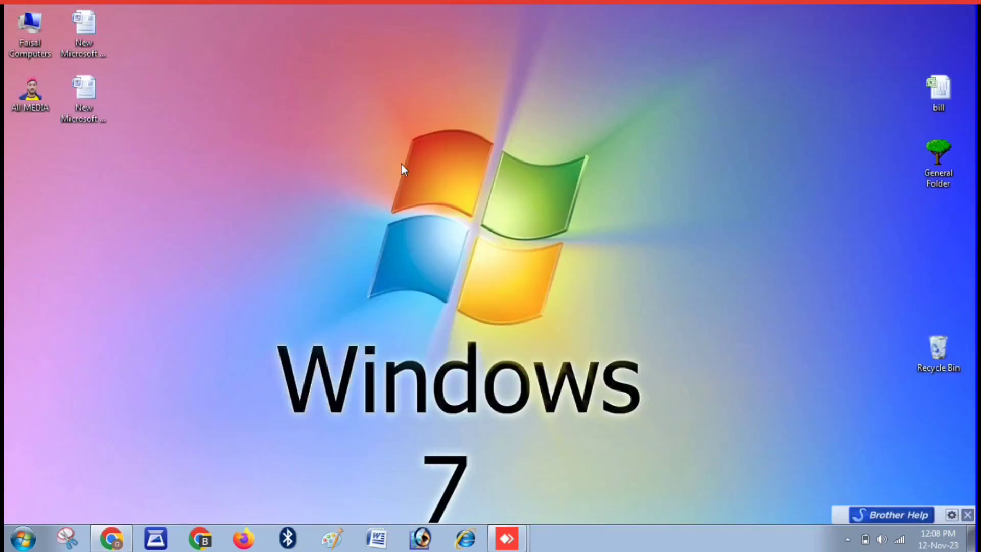
{"action": "right_click", "coordinate": [409, 164]}
{"action": "left_click", "coordinate": [414, 152]}
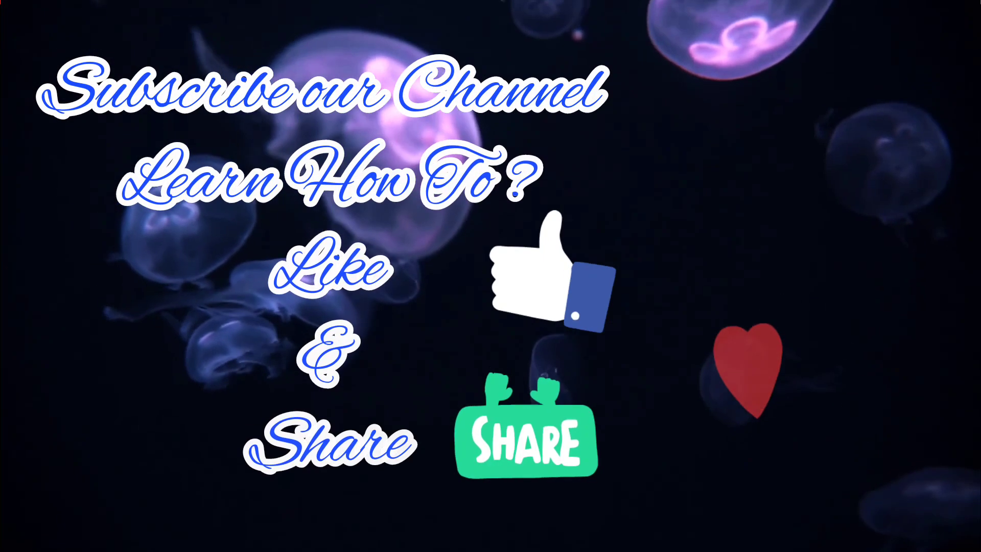